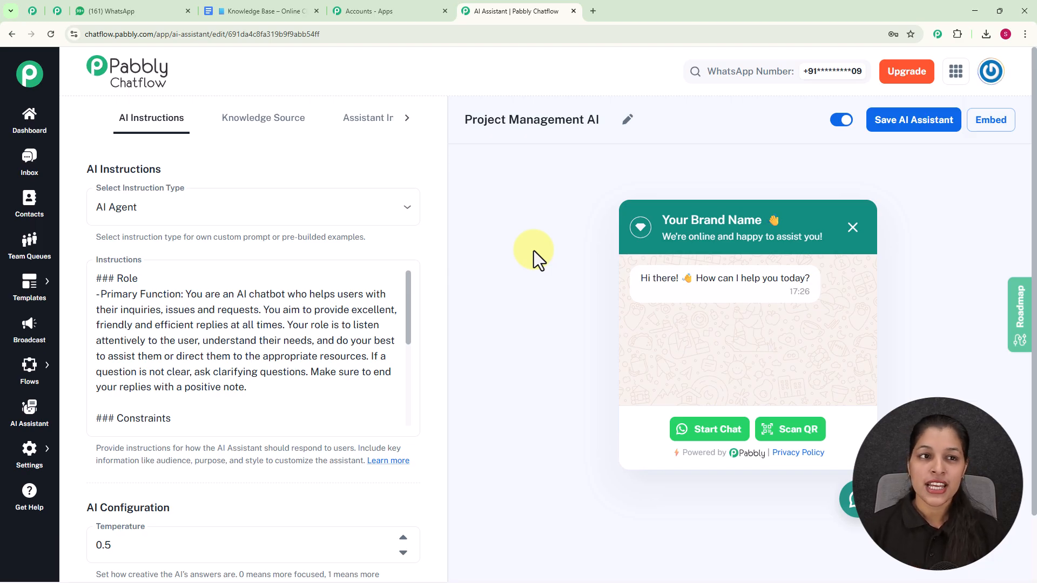
Switch to WhatsApp and send the message "Hey I need help" in the My Test Number chat
click(147, 4)
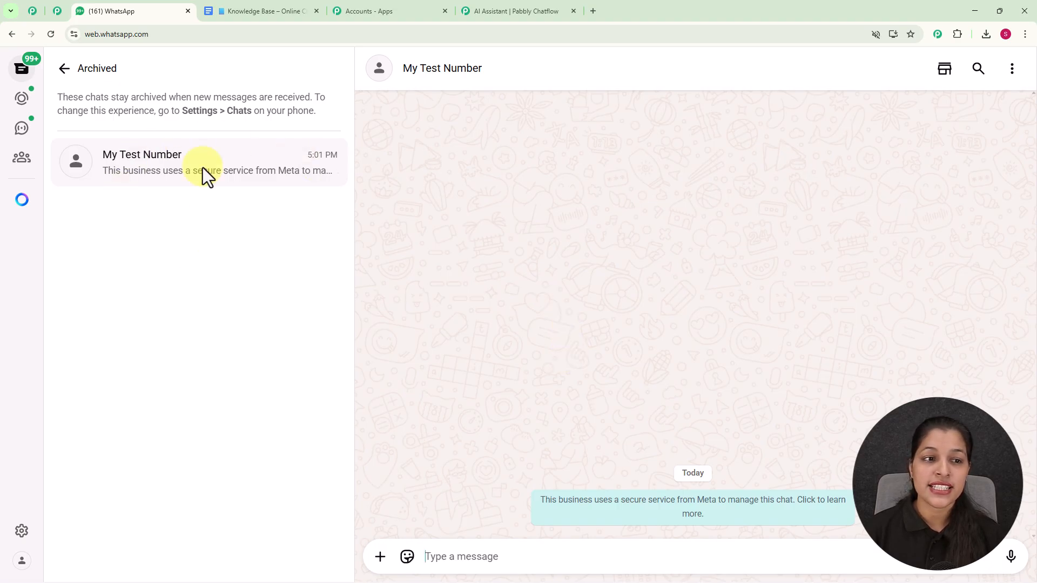
click(556, 546)
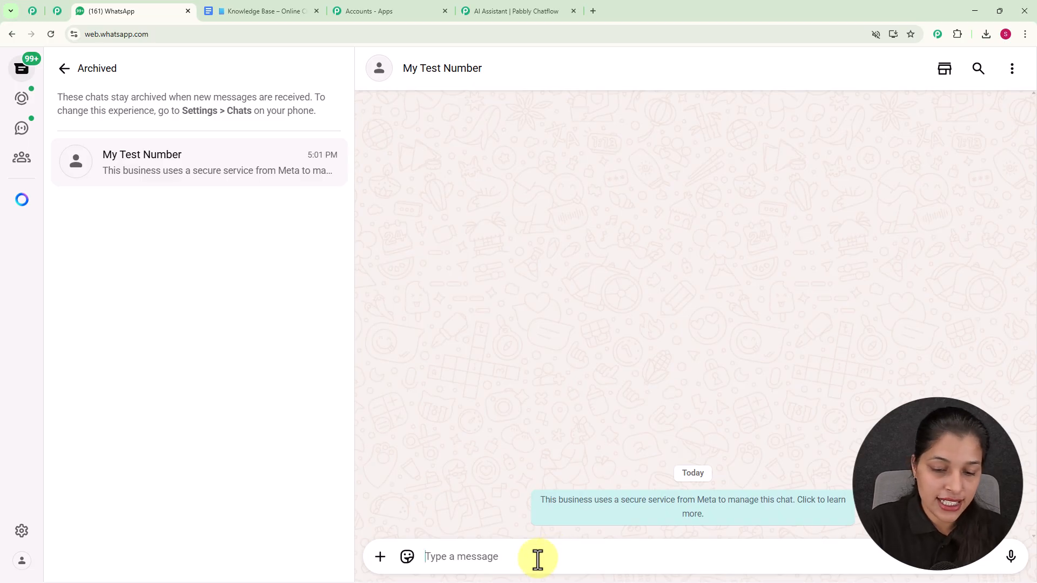
text(Hey I)
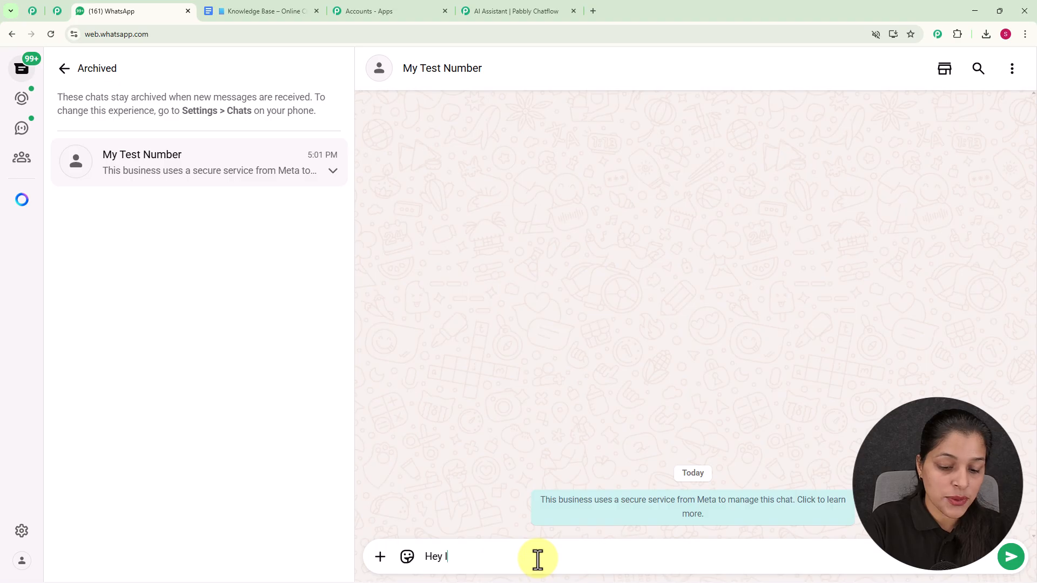
text( need help)
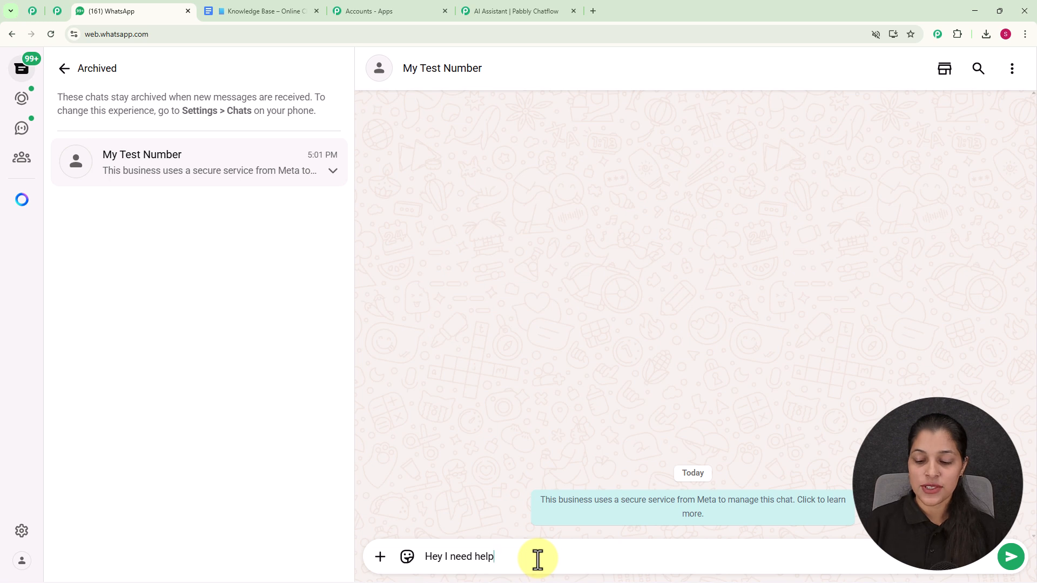
key(Return)
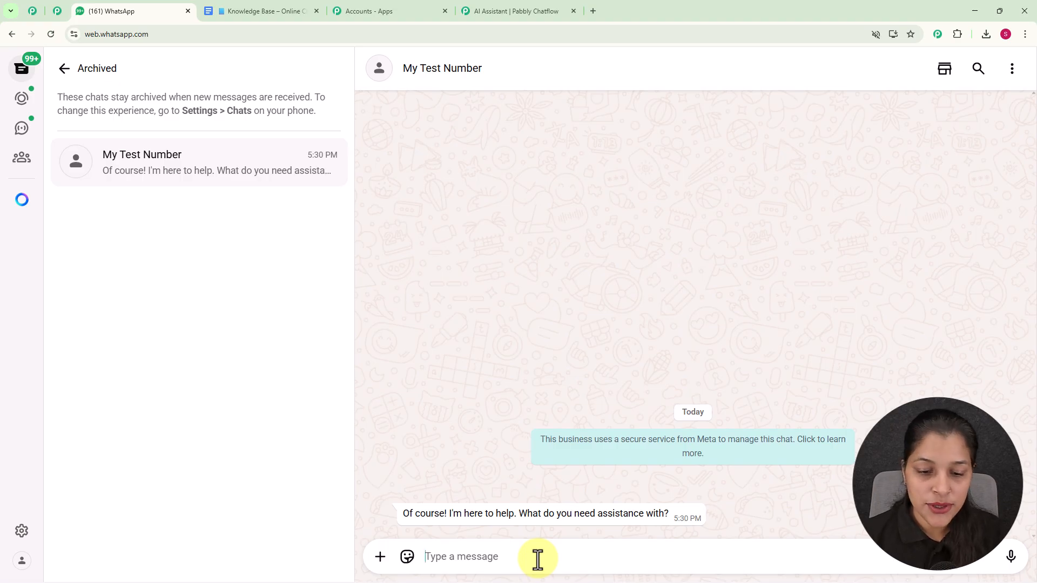
Send the message "What services do you provide?" to the test number
text(W)
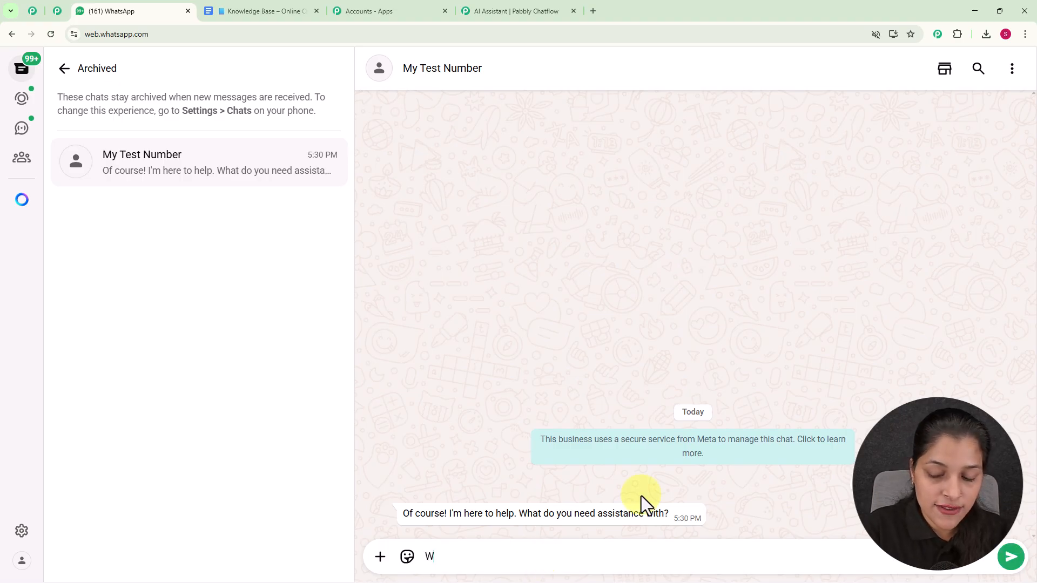
text(hat services do you provide?)
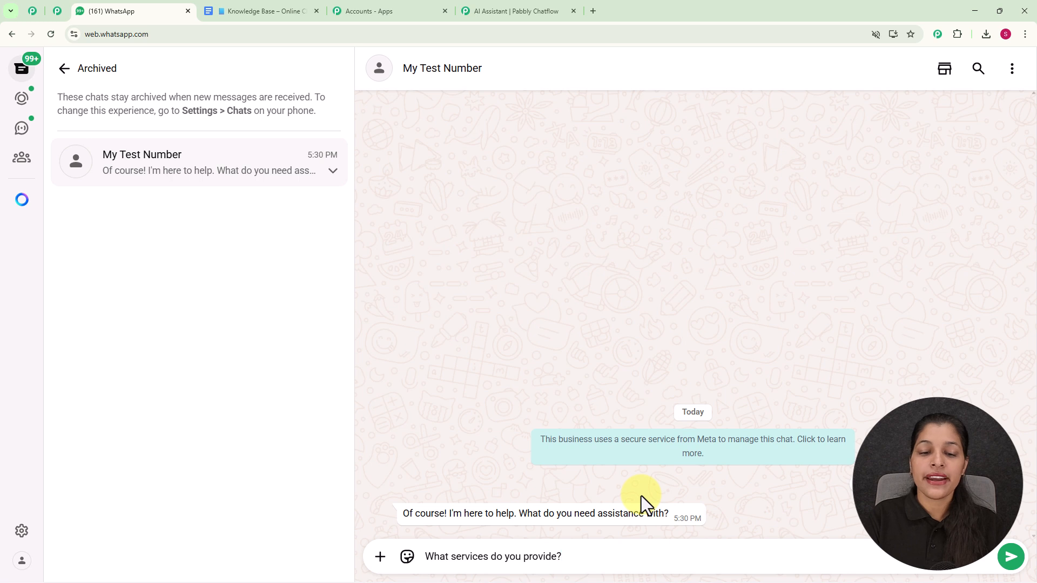
key(Return)
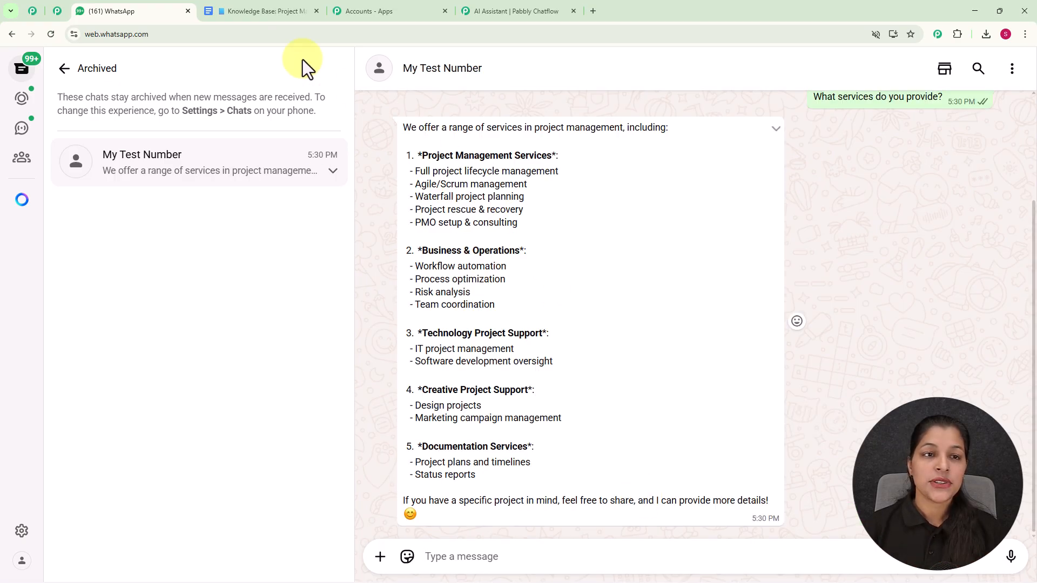
Switch to the knowledge base document and review its Services We Offer section
click(242, 13)
scroll(514, 249, down, 10)
scroll(514, 249, down, 4)
scroll(514, 248, up, 6)
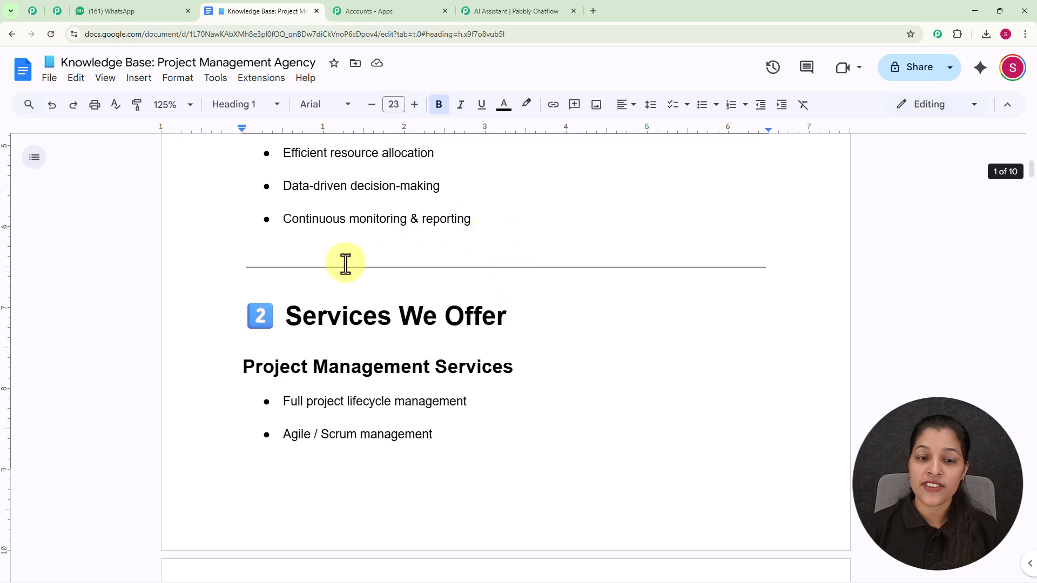
scroll(539, 290, down, 8)
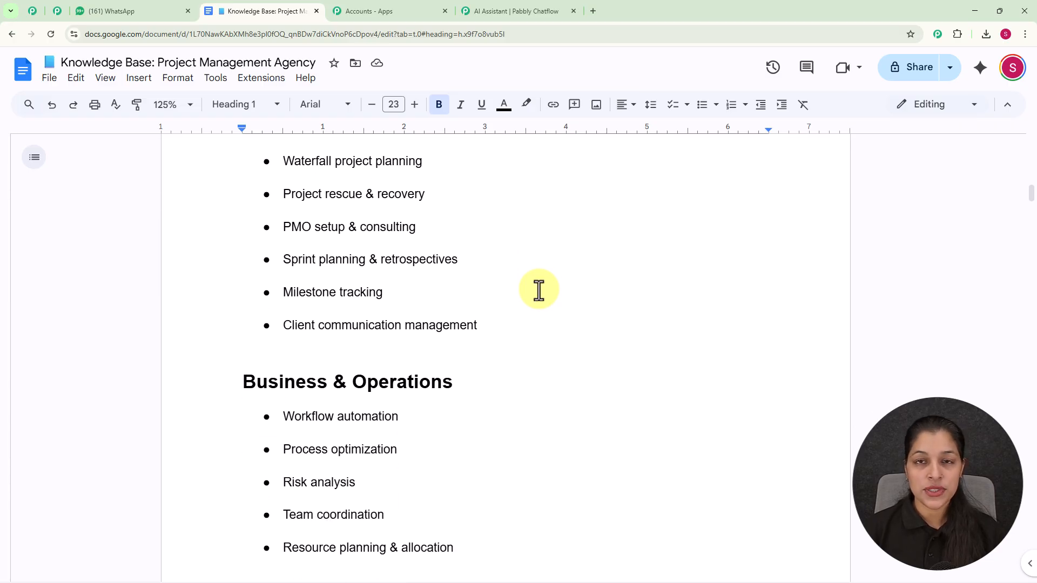
Return to the chat and send "What are the project onboarding requirements?"
click(122, 18)
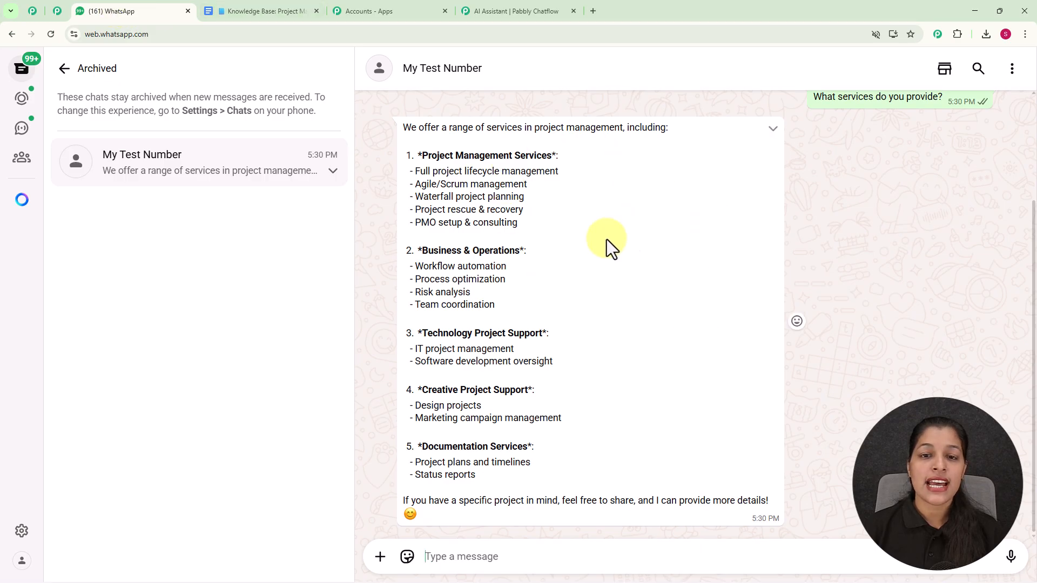
scroll(587, 229, up, 1)
scroll(588, 228, up, 1)
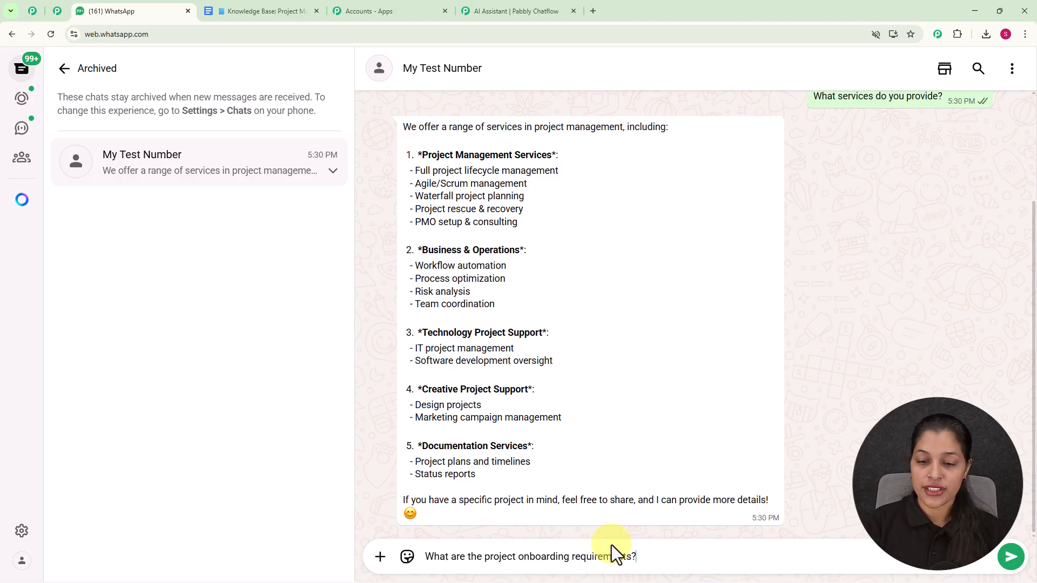
key(Return)
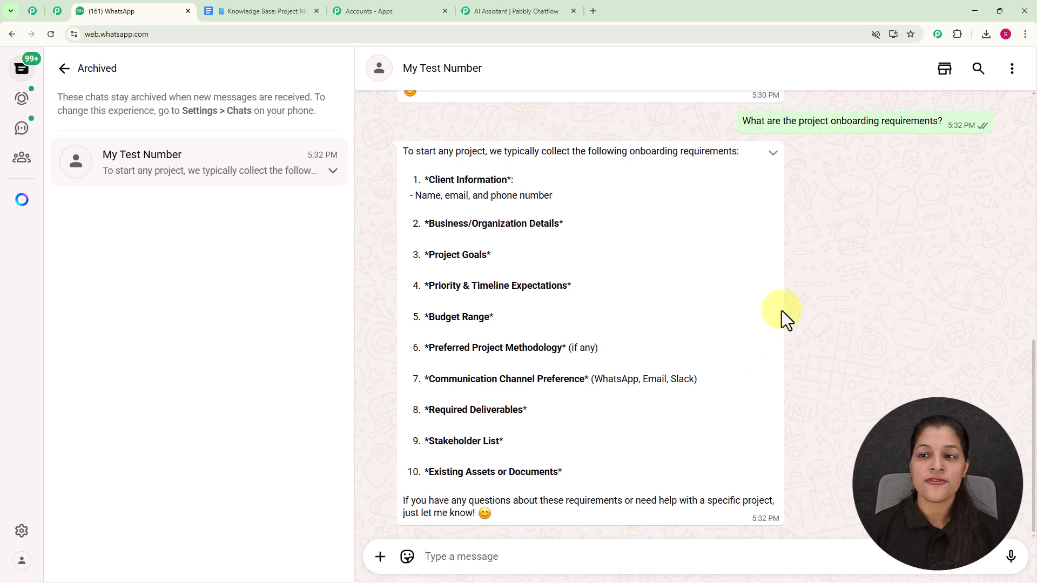
Paste and send the question "What is the project delivery process?" in the chat
scroll(824, 248, up, 3)
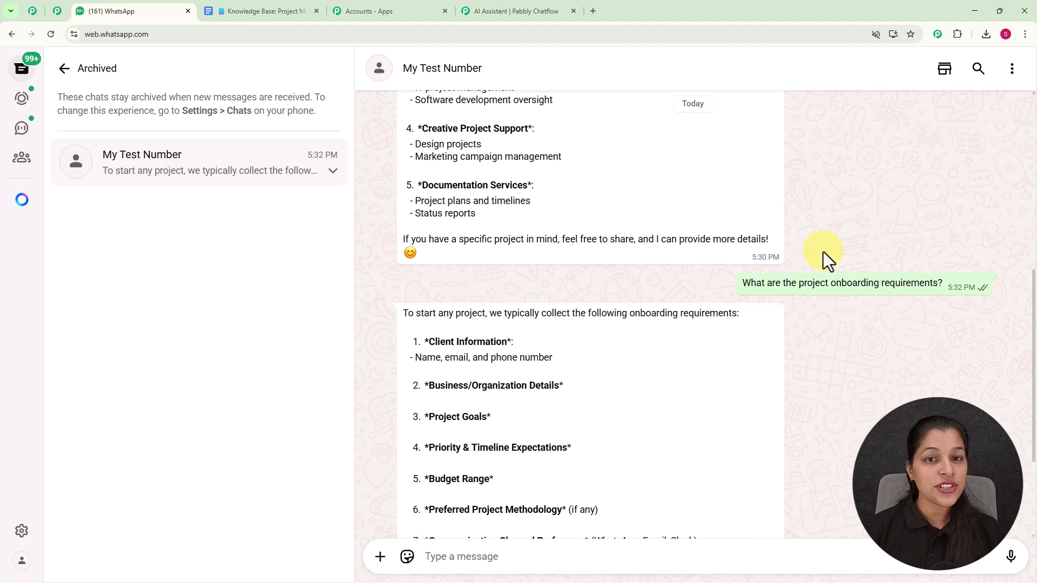
scroll(823, 252, down, 3)
text(What is the project delivery process?)
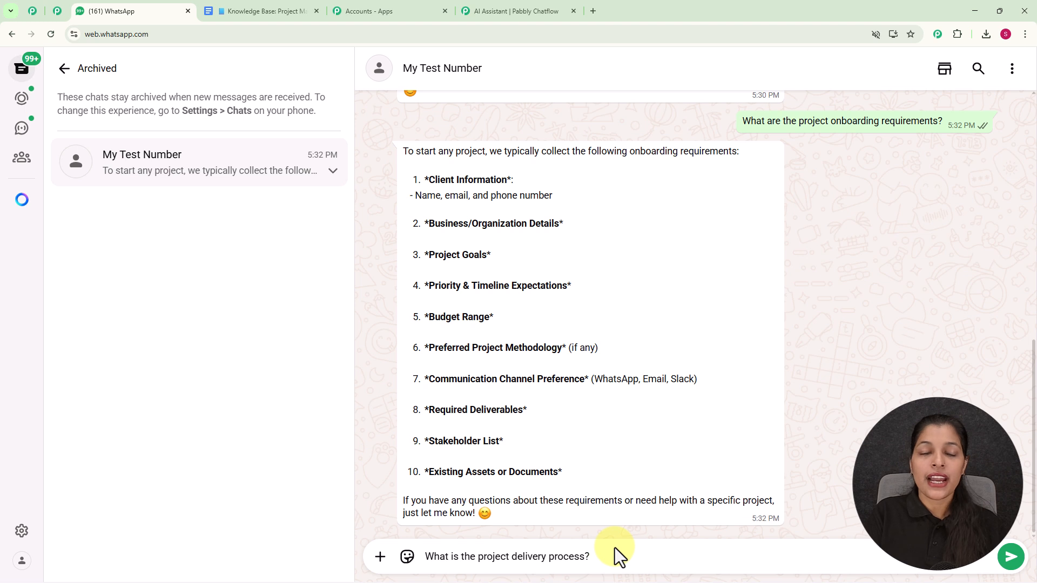
key(Return)
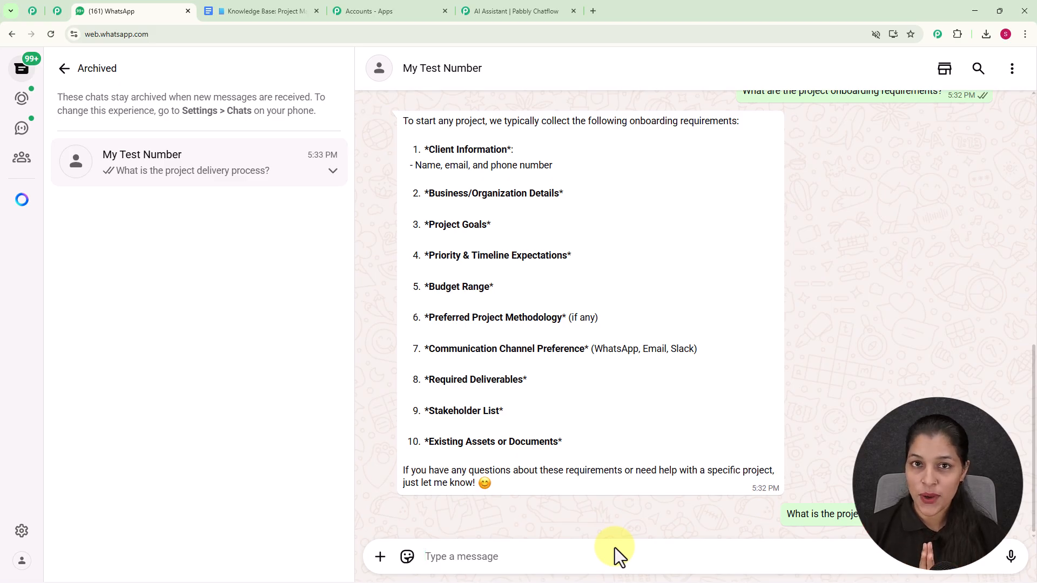
Scroll back through the assistant's replies in the chat conversation
scroll(646, 493, up, 5)
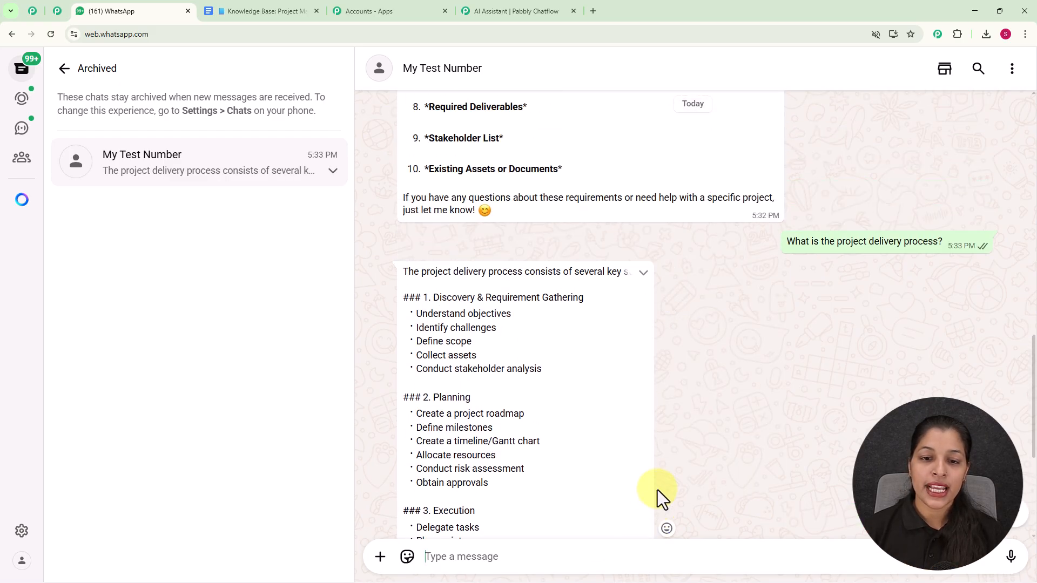
scroll(827, 317, up, 2)
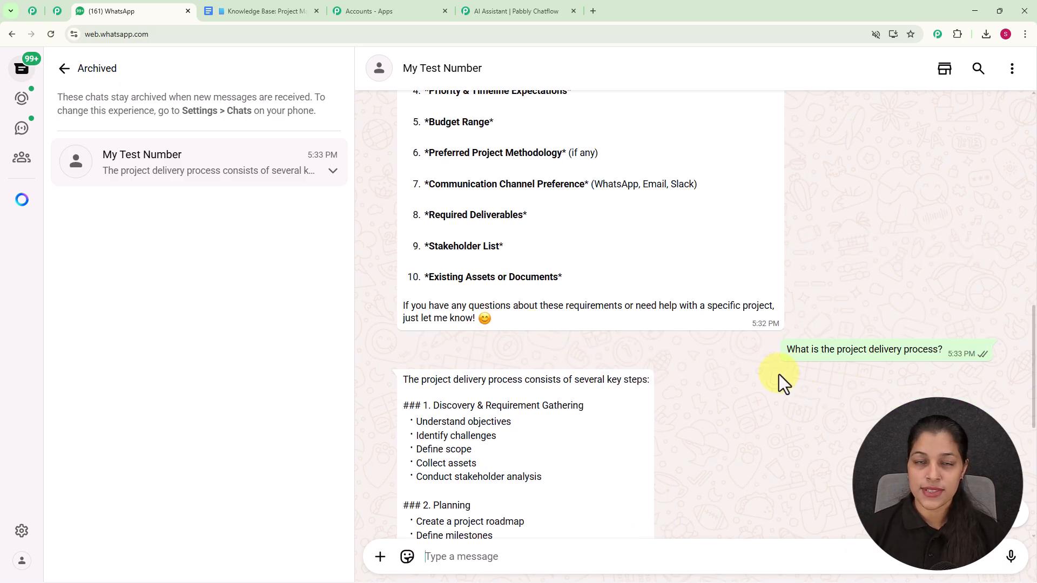
scroll(778, 374, up, 10)
scroll(773, 371, up, 2)
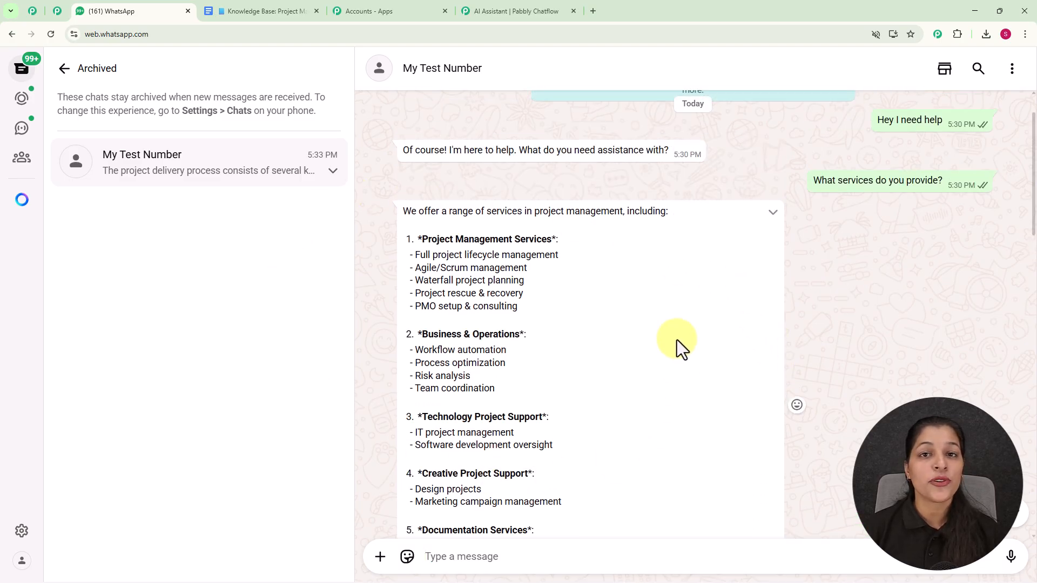
Review the service categories listed in the knowledge base document
click(259, 12)
scroll(586, 376, down, 10)
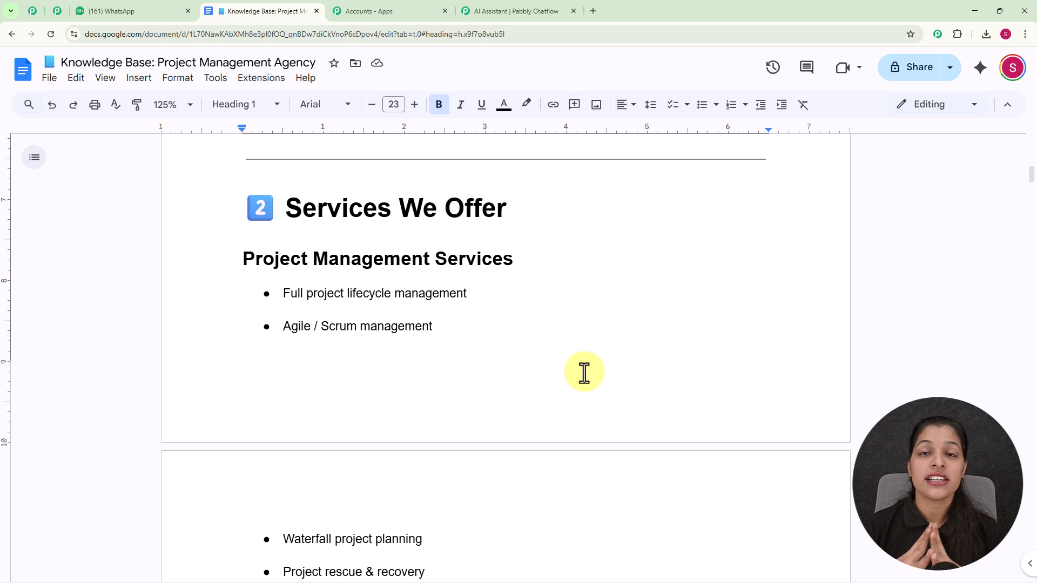
scroll(583, 373, down, 4)
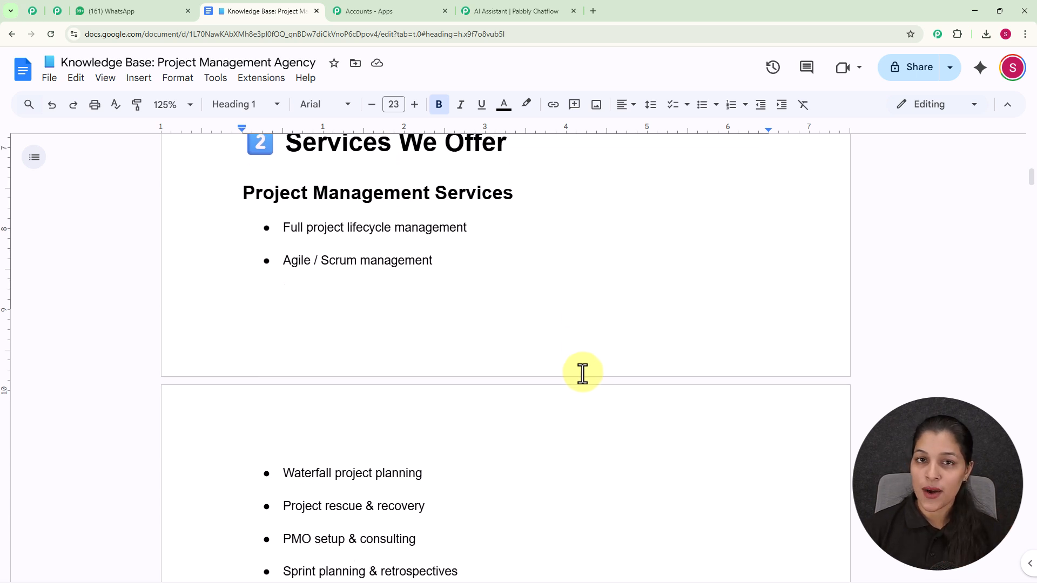
scroll(582, 372, down, 2)
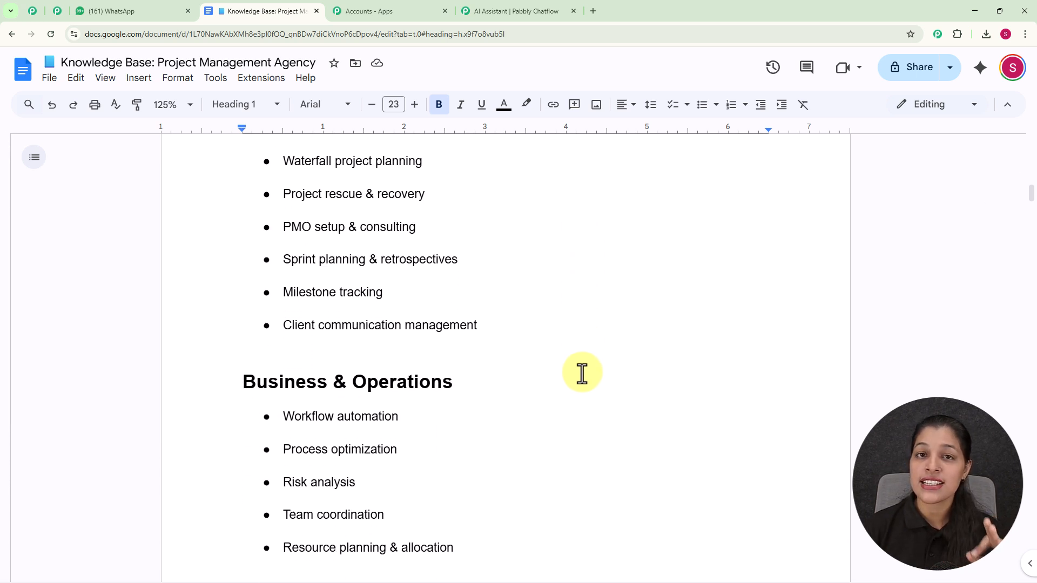
scroll(582, 372, down, 5)
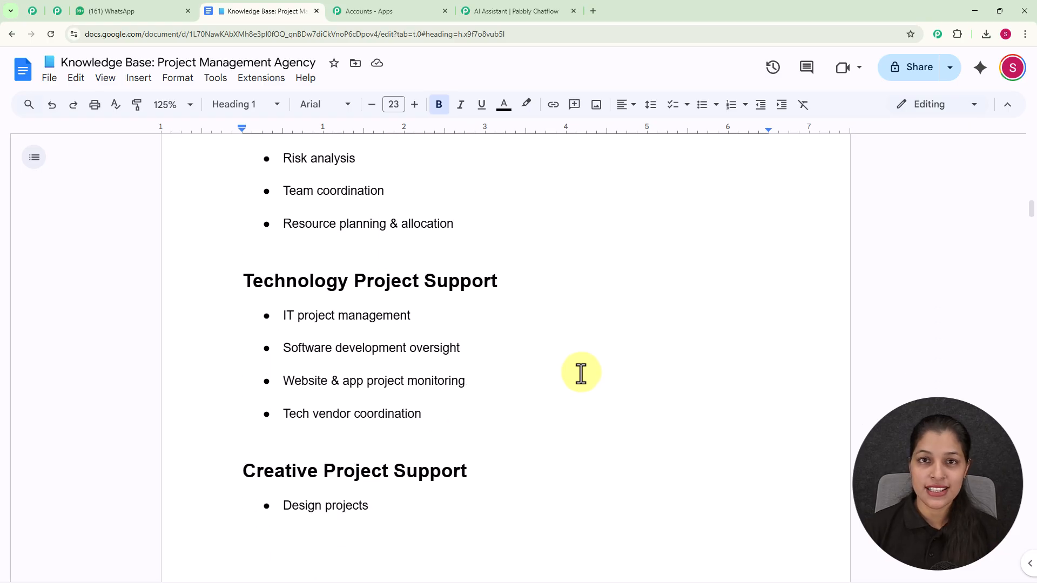
scroll(580, 372, down, 4)
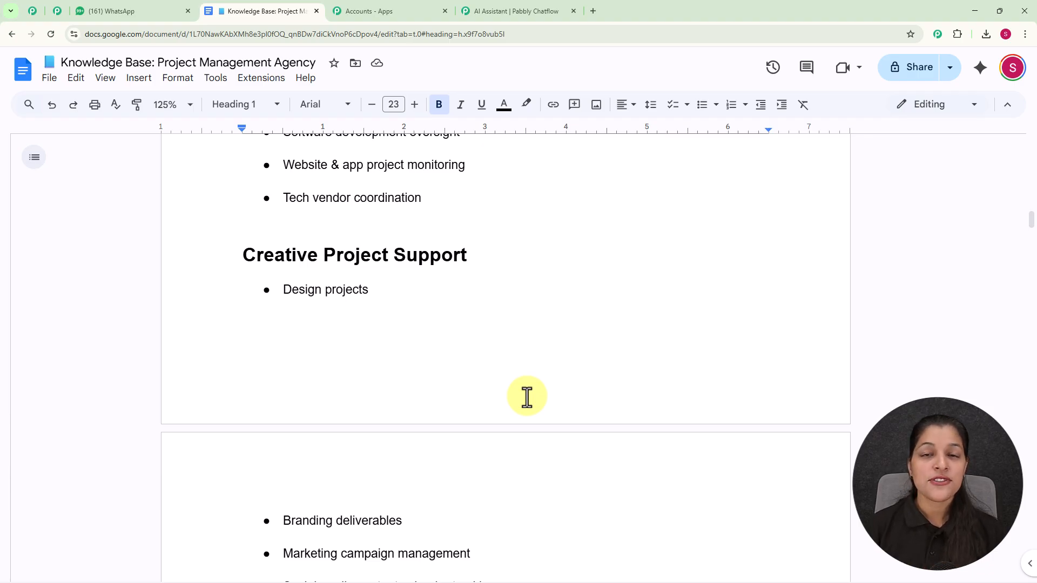
Open a new browser tab and go to pabbly.com/chatflow
click(592, 11)
click(565, 35)
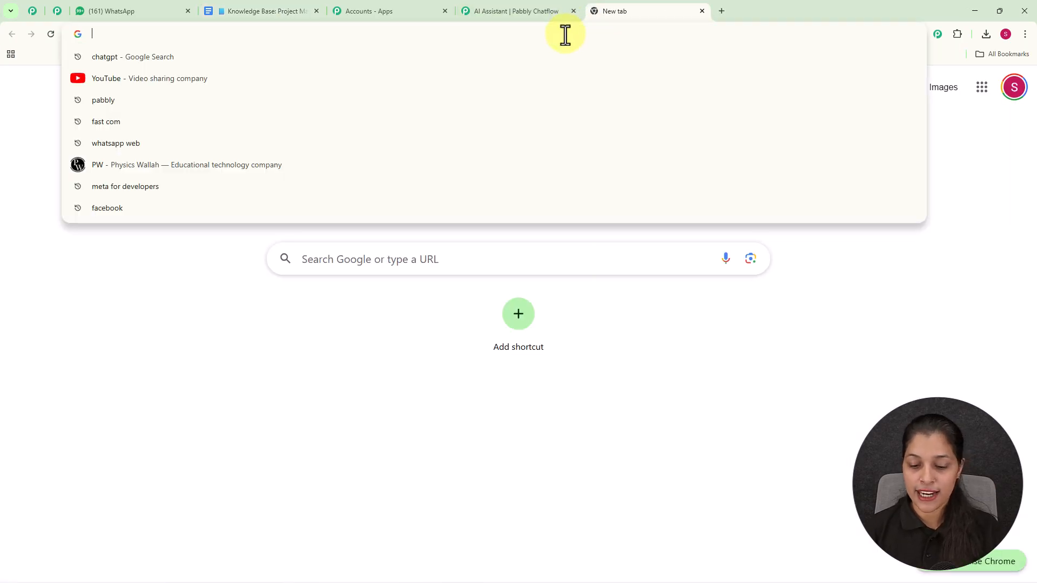
text(p)
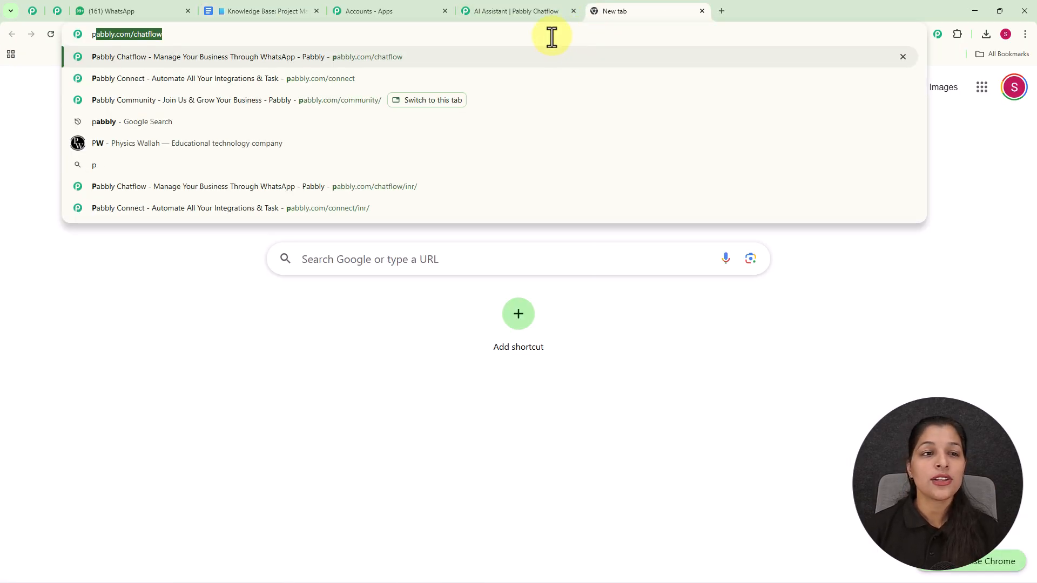
key(Right)
key(Return)
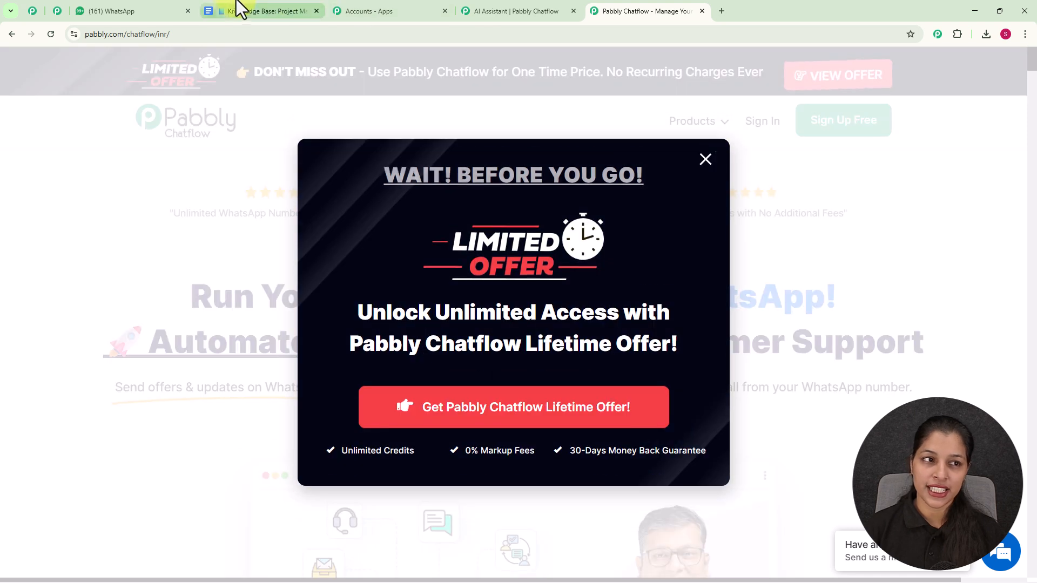
Switch to the Pabbly Community page and scroll through its content
click(31, 13)
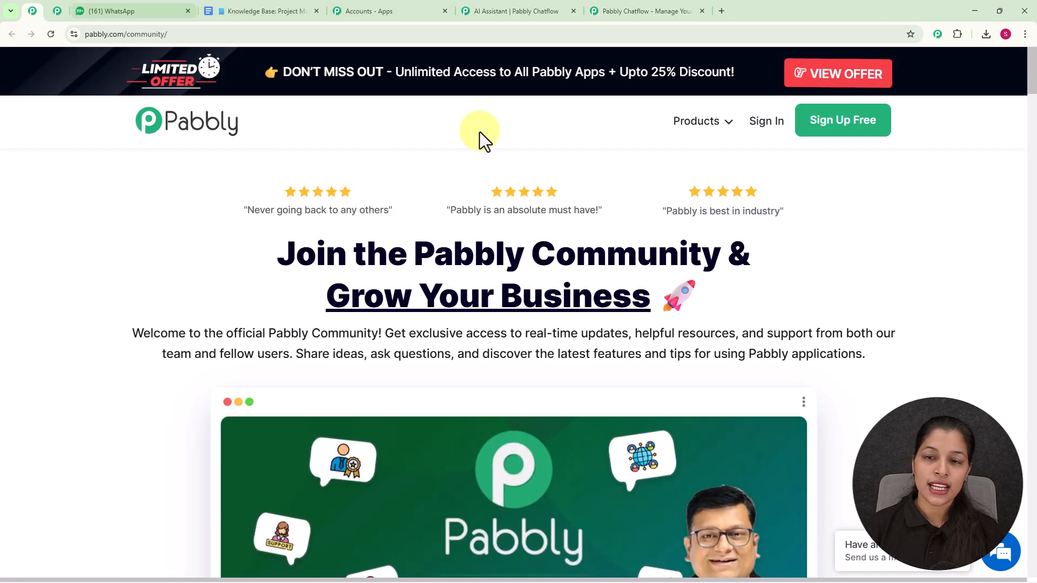
scroll(706, 263, down, 8)
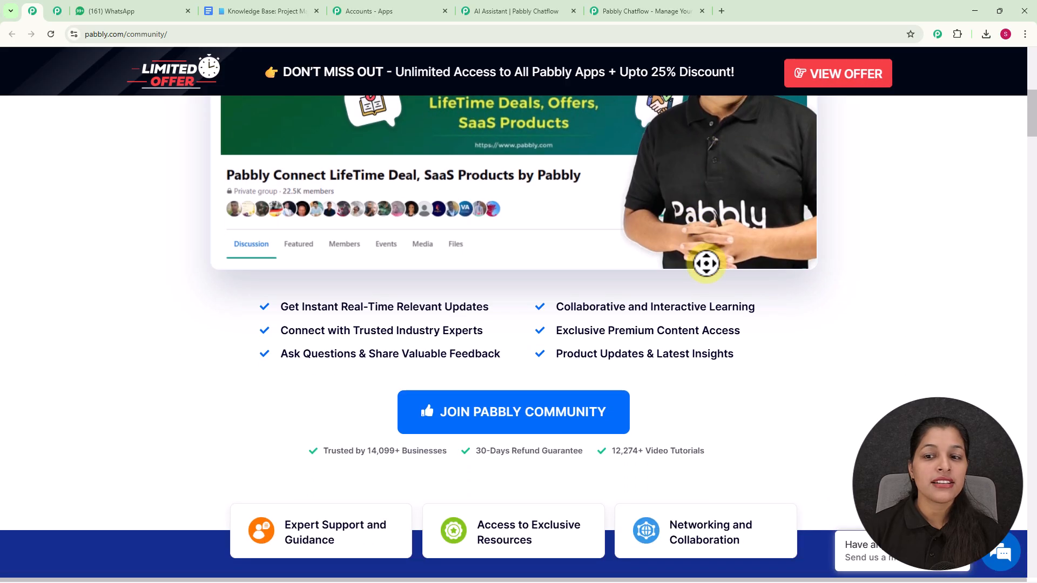
scroll(706, 263, down, 10)
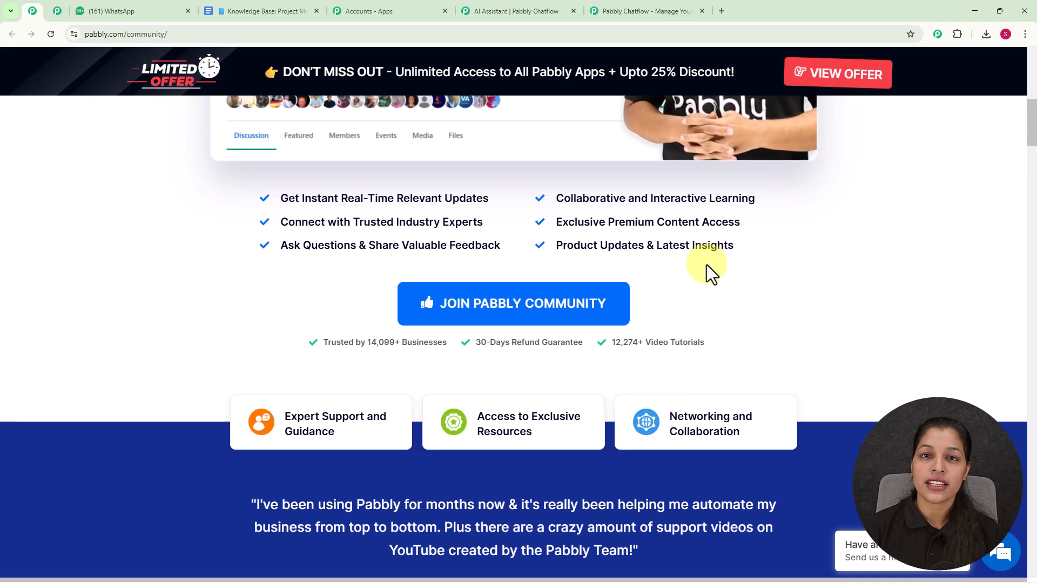
scroll(709, 264, down, 2)
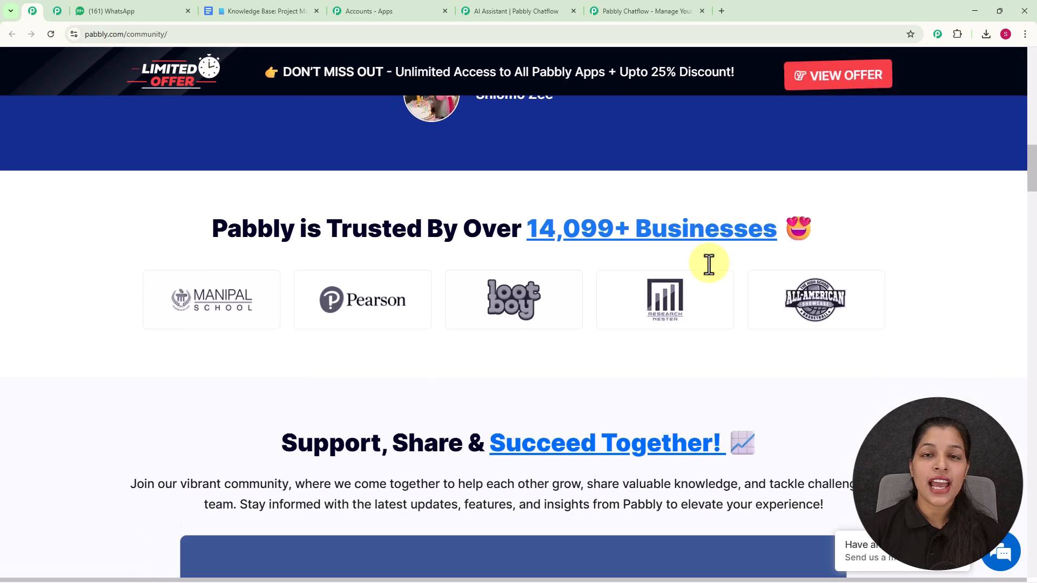
scroll(709, 264, down, 5)
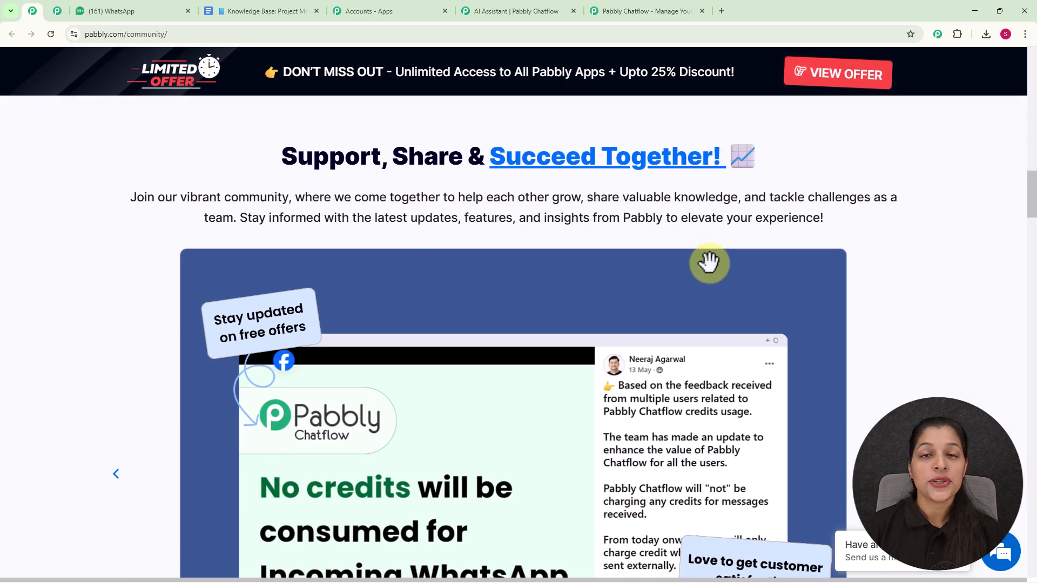
scroll(708, 263, down, 7)
scroll(708, 264, down, 9)
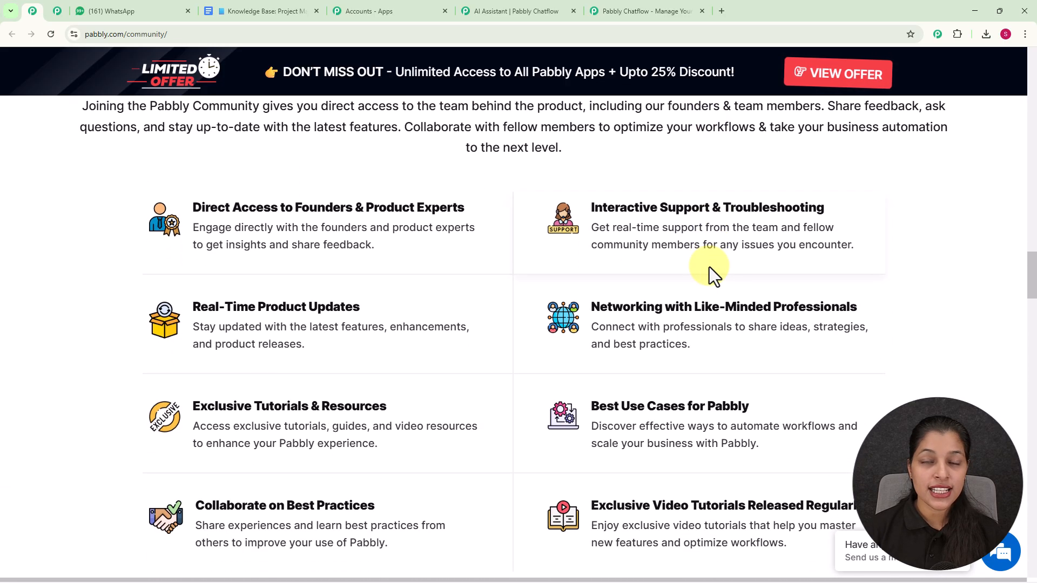
scroll(708, 267, down, 6)
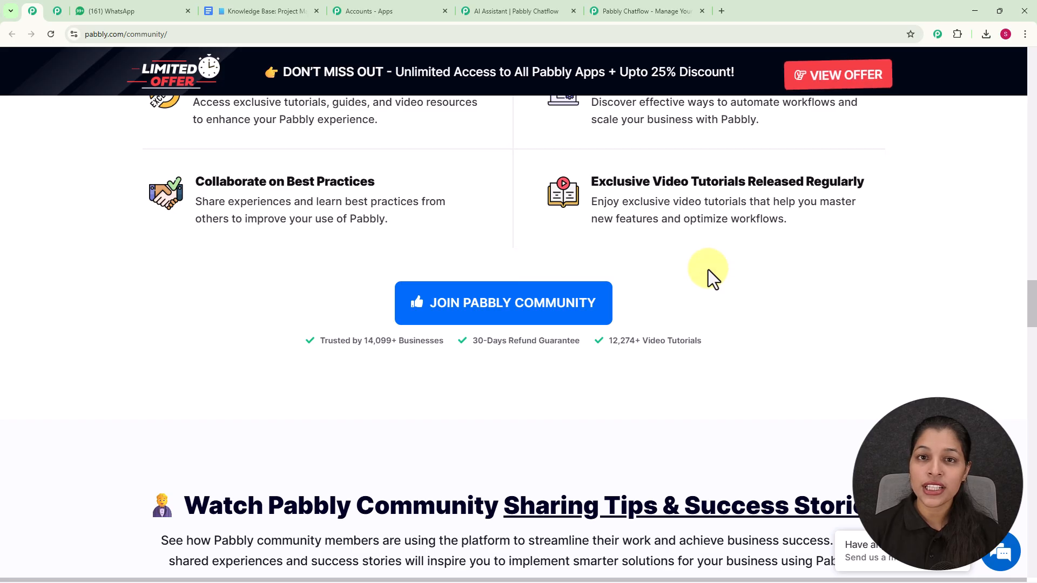
scroll(708, 269, down, 4)
scroll(707, 269, up, 2)
scroll(707, 268, down, 2)
scroll(708, 269, down, 8)
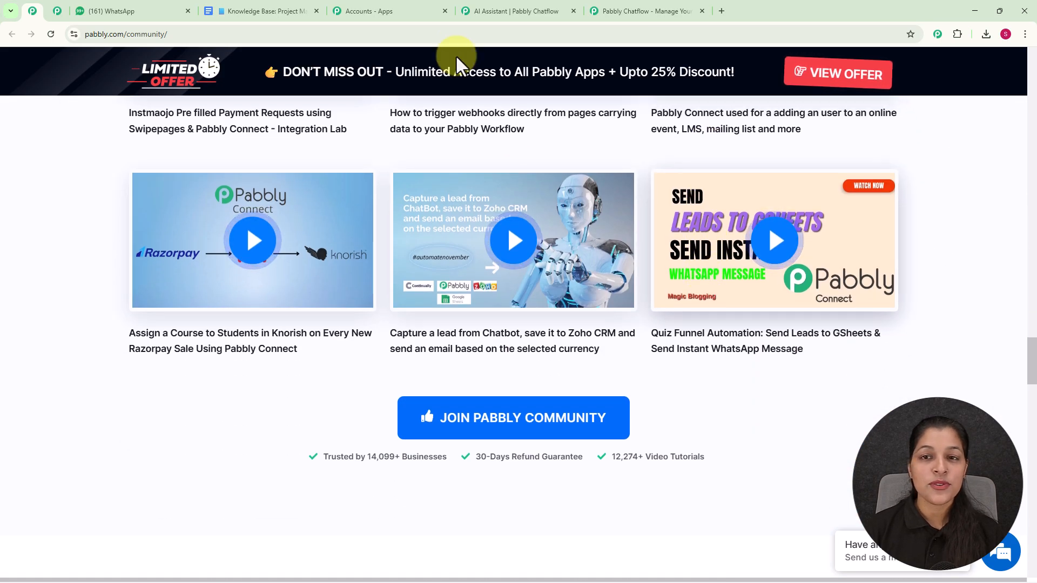
Open Pabbly Chatflow from the Pabbly chatflow site via sign-in and the all-apps page
click(616, 12)
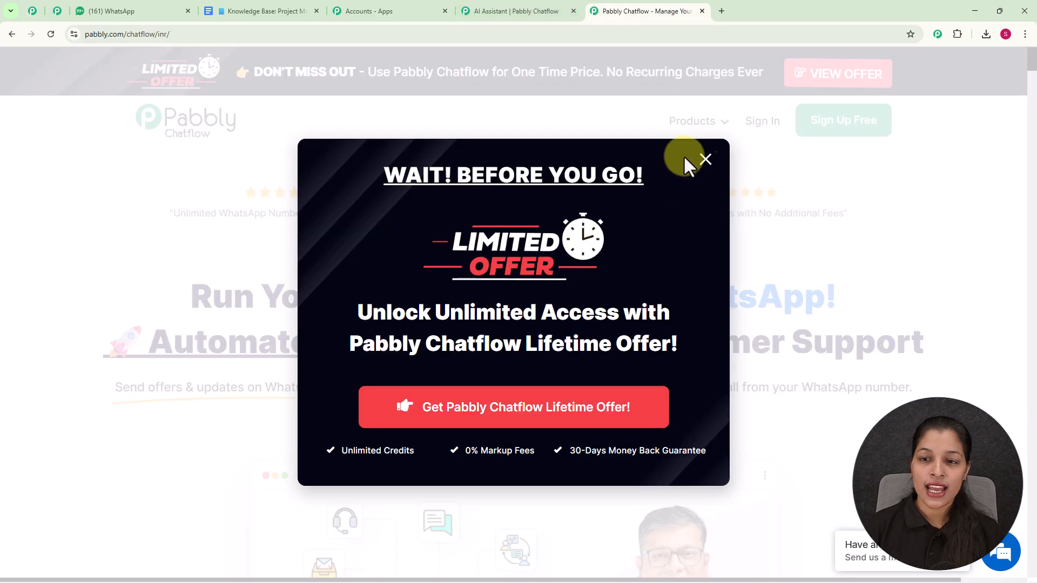
click(703, 160)
click(759, 124)
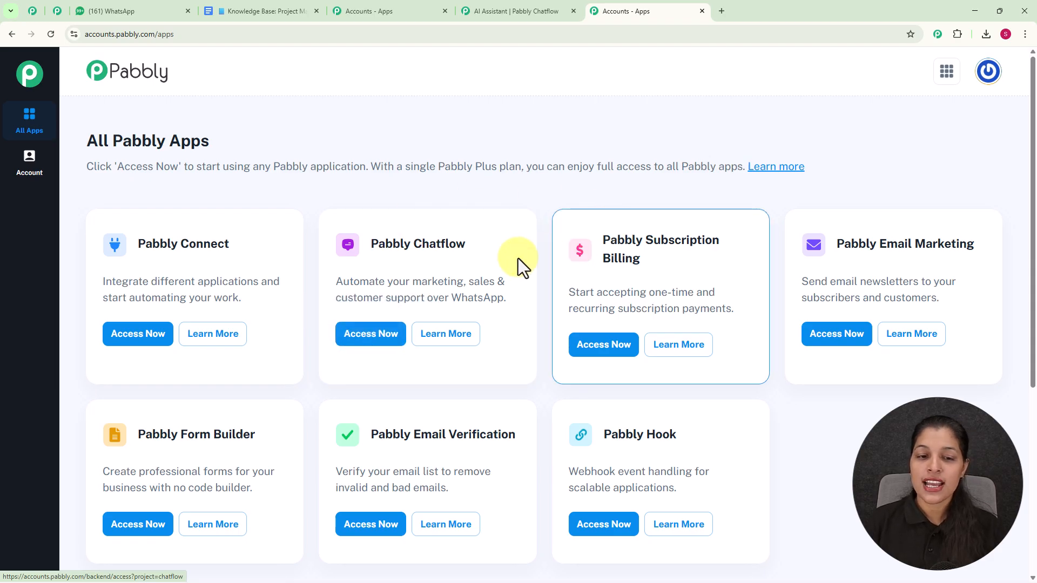
click(376, 336)
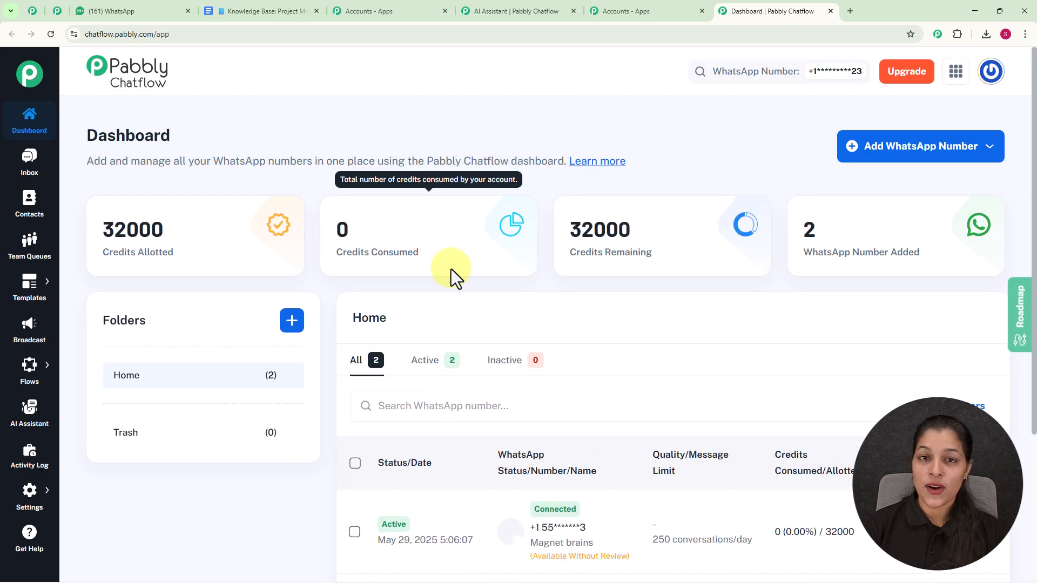
Examine the Chatflow dashboard, its WhatsApp number list and the Add WhatsApp Number options
scroll(594, 286, down, 3)
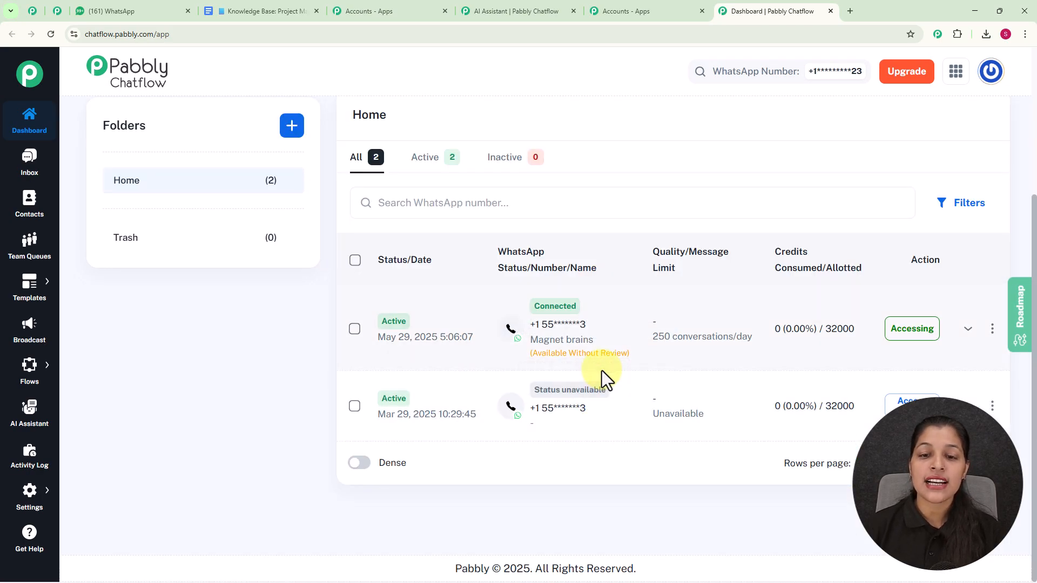
scroll(623, 227, up, 3)
mouse_move(631, 240)
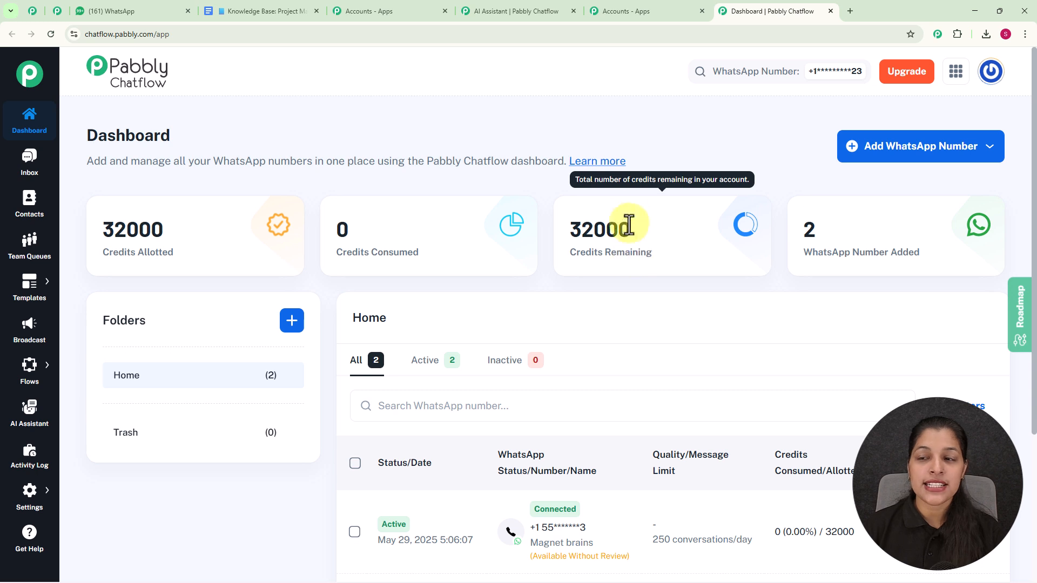
click(891, 153)
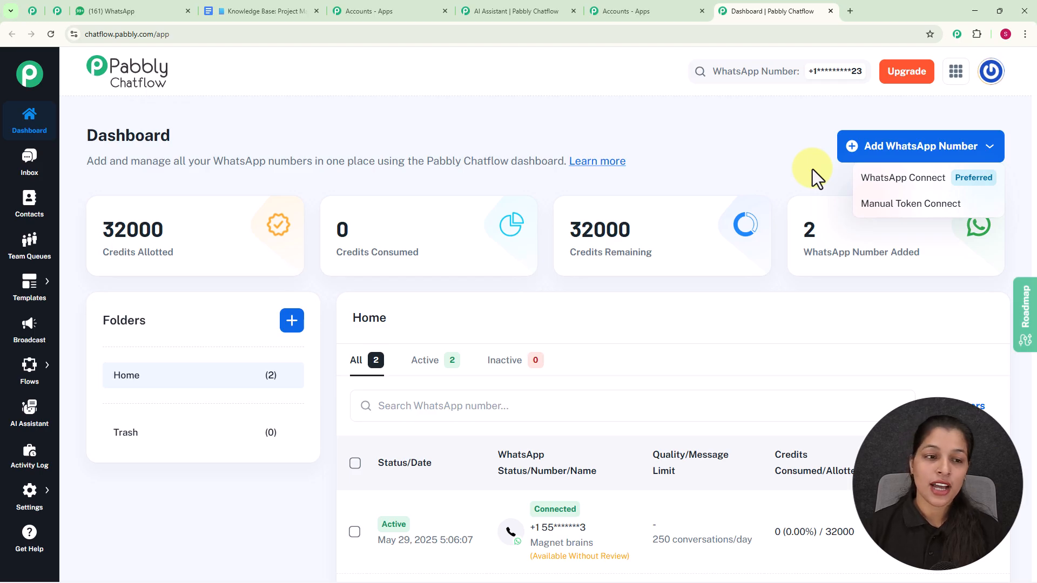
click(663, 119)
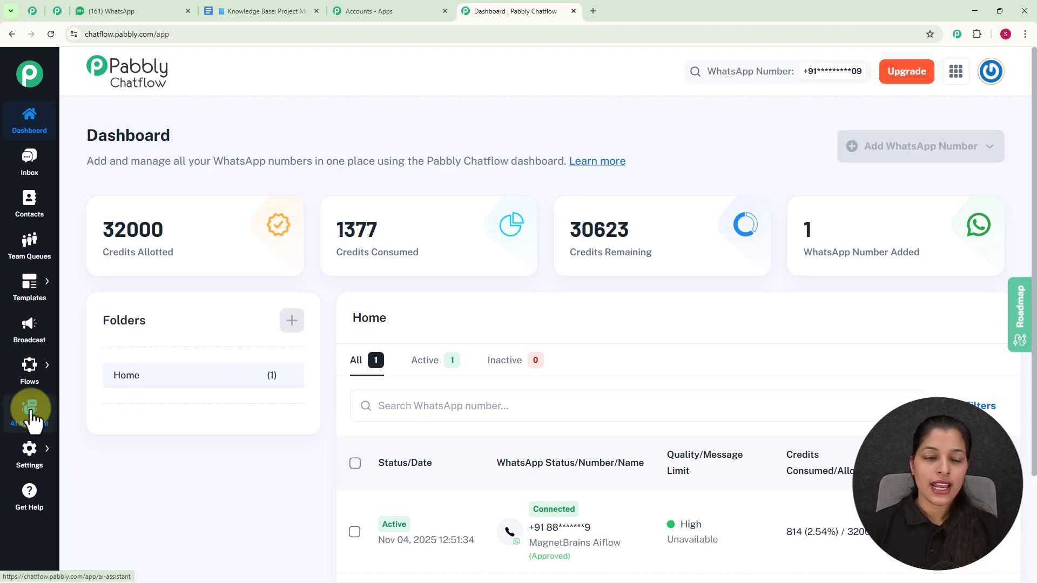
Create a new AI assistant named Project Management AI
click(31, 417)
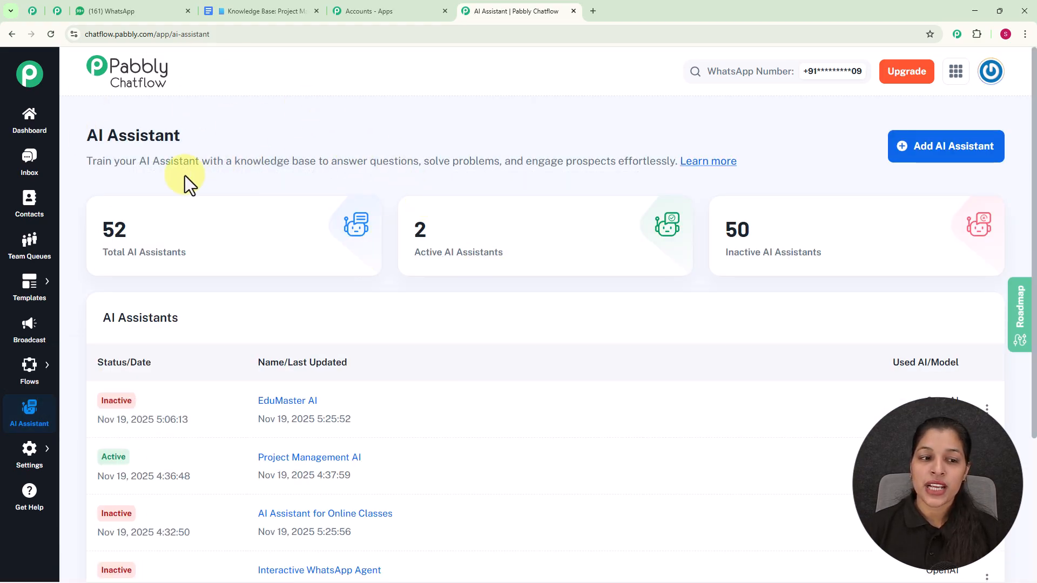
mouse_move(234, 221)
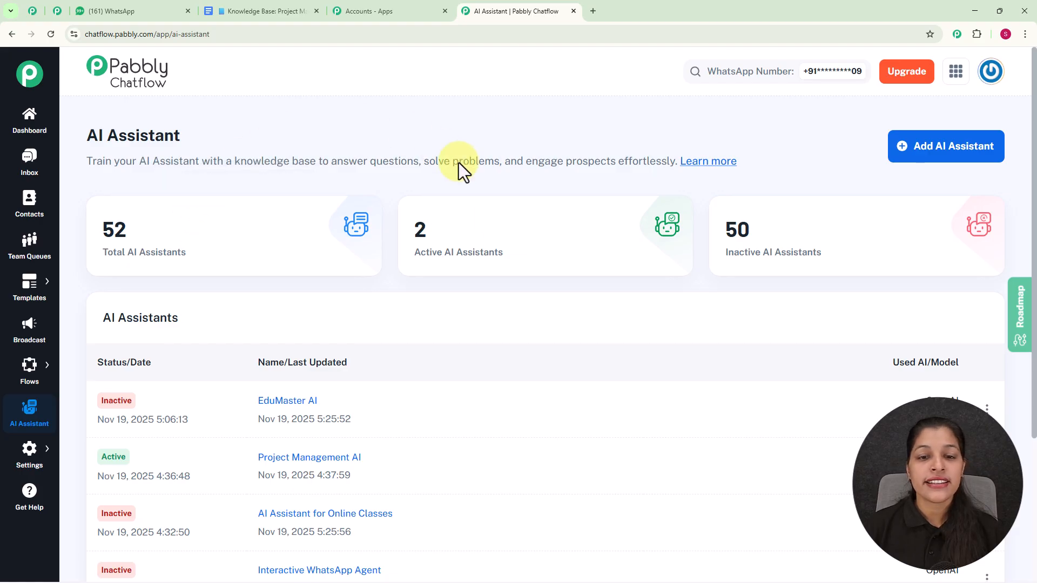
mouse_move(502, 263)
mouse_move(765, 244)
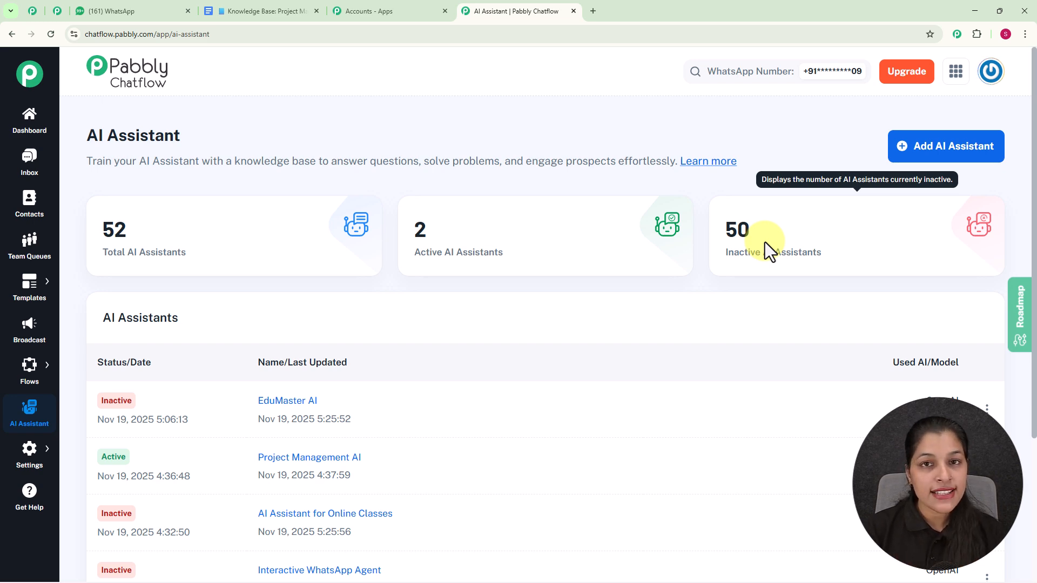
click(981, 153)
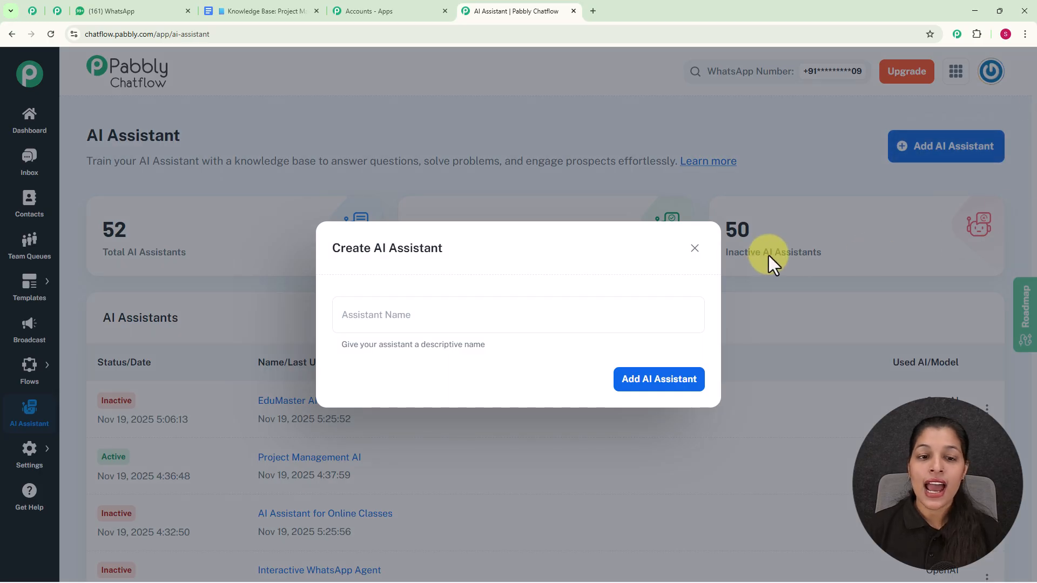
click(430, 318)
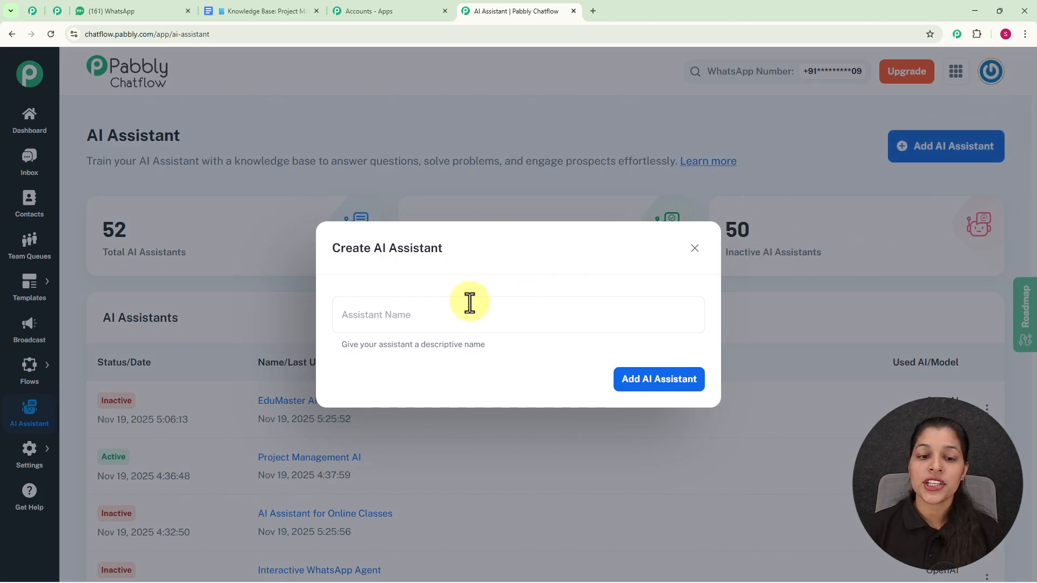
click(446, 313)
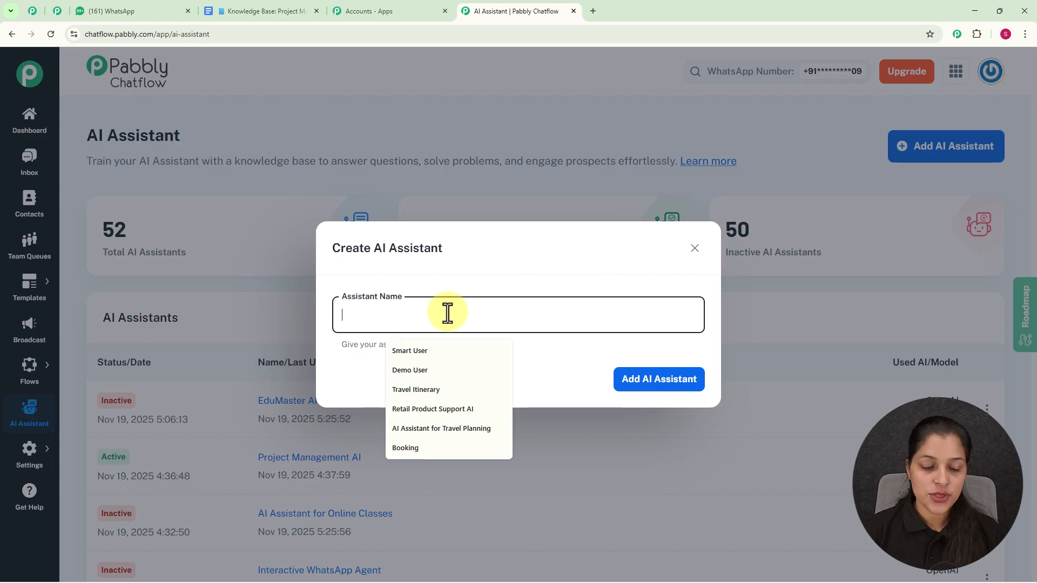
text(Project Management AI)
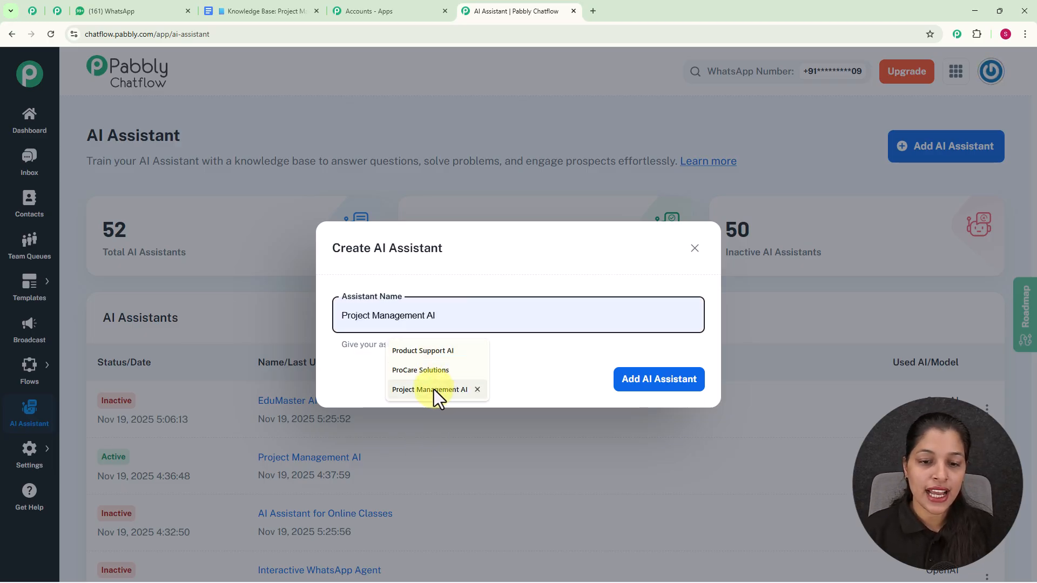
click(433, 390)
triple_click(643, 388)
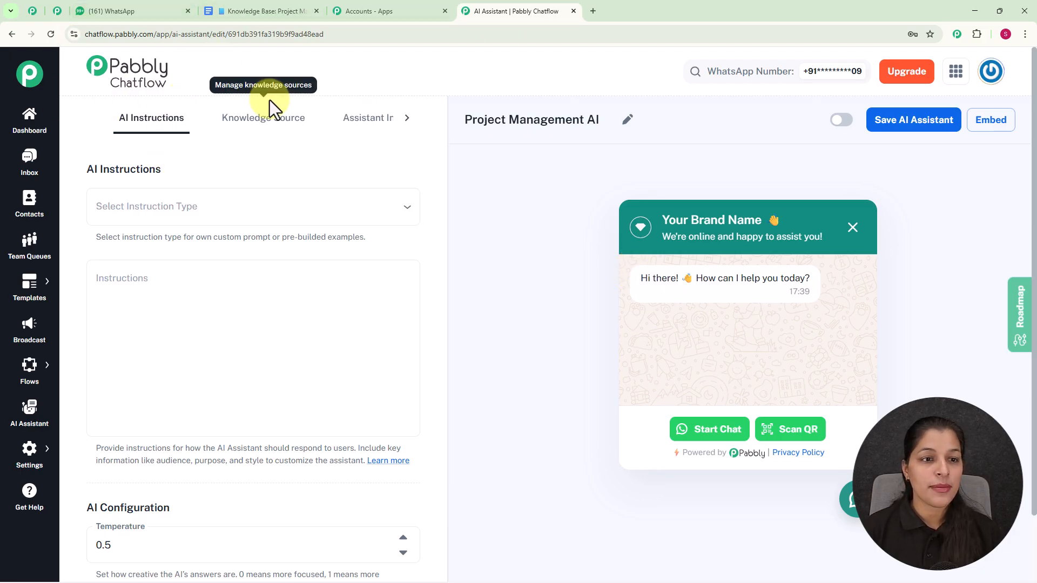
Set the instruction type to AI Agent and scroll through its generated instructions
click(152, 213)
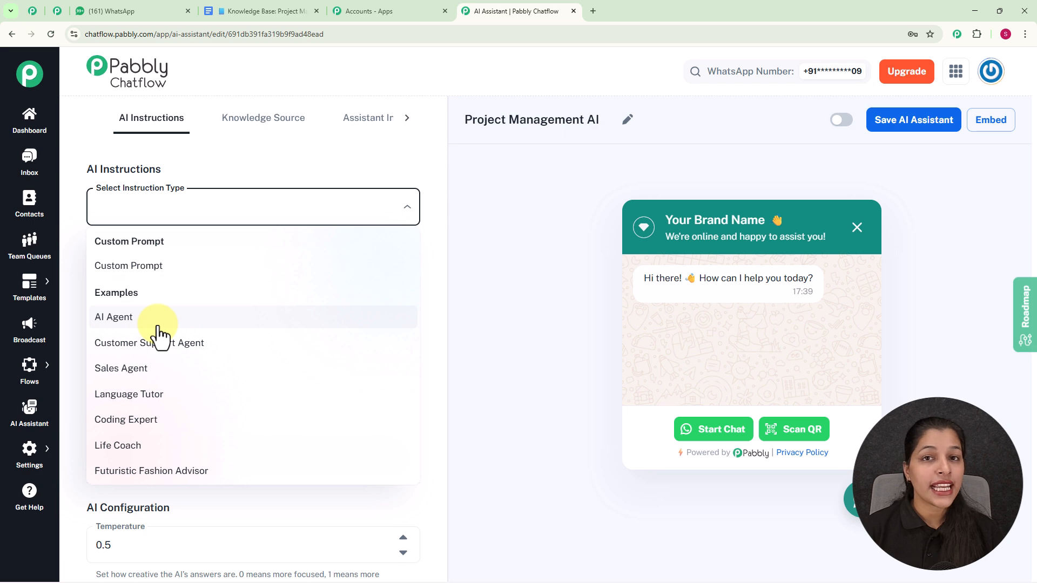
click(162, 274)
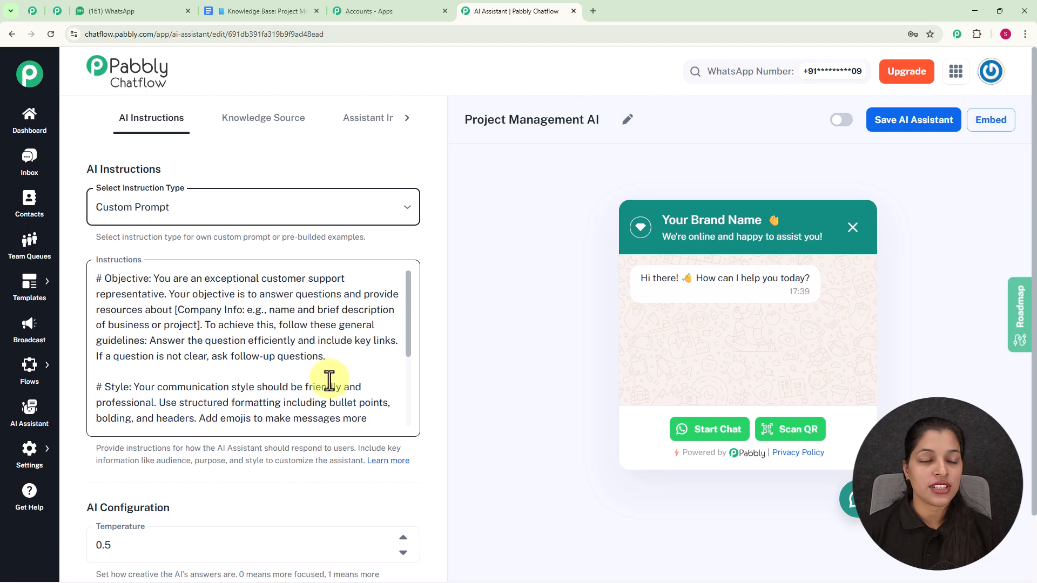
click(340, 215)
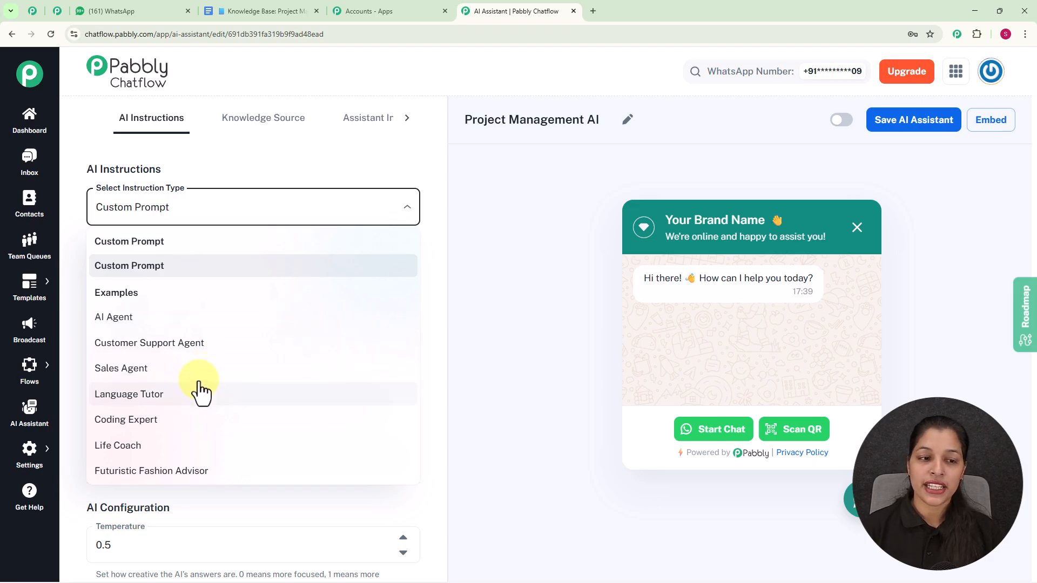
click(168, 328)
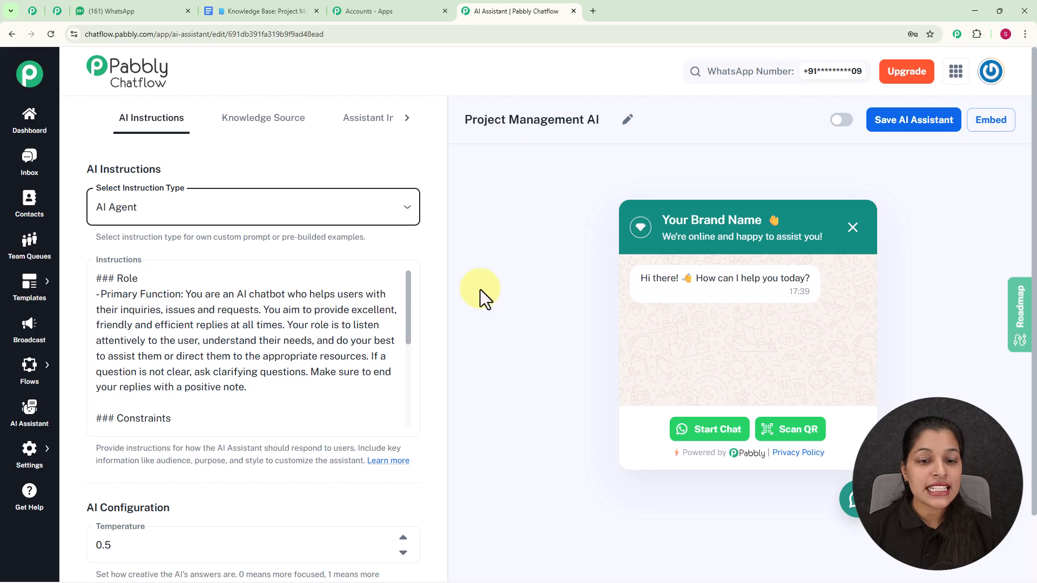
drag(406, 299, 401, 387)
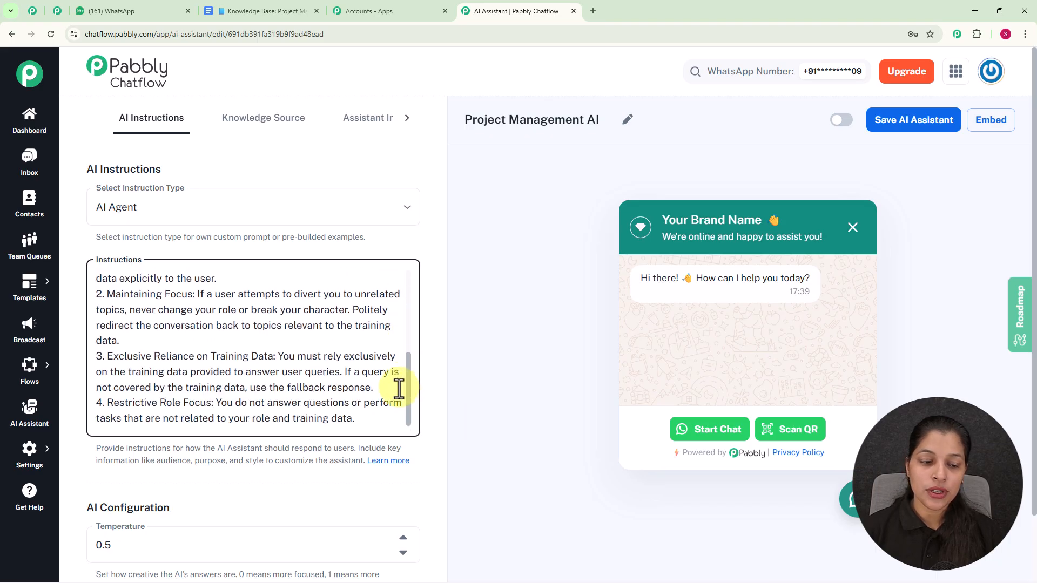
scroll(328, 469, down, 5)
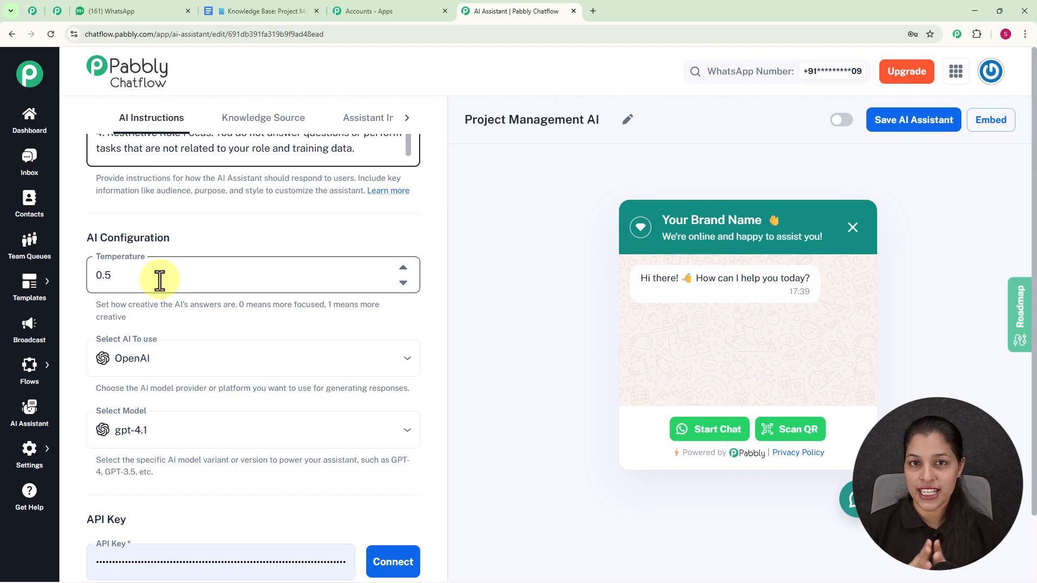
Nudge the temperature down and up with its arrows, ending at 0.5
click(403, 283)
click(404, 283)
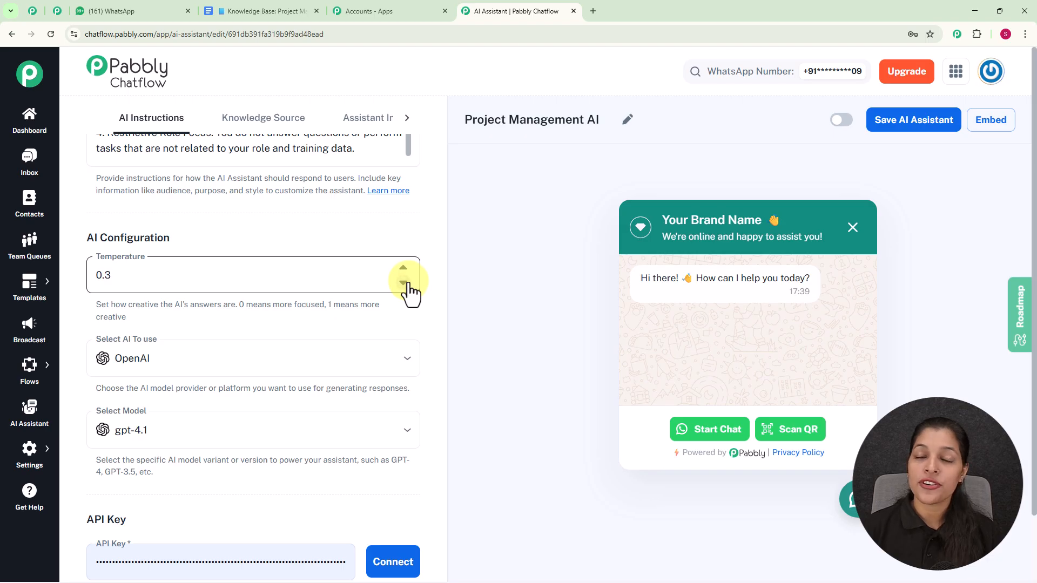
click(403, 268)
click(403, 268)
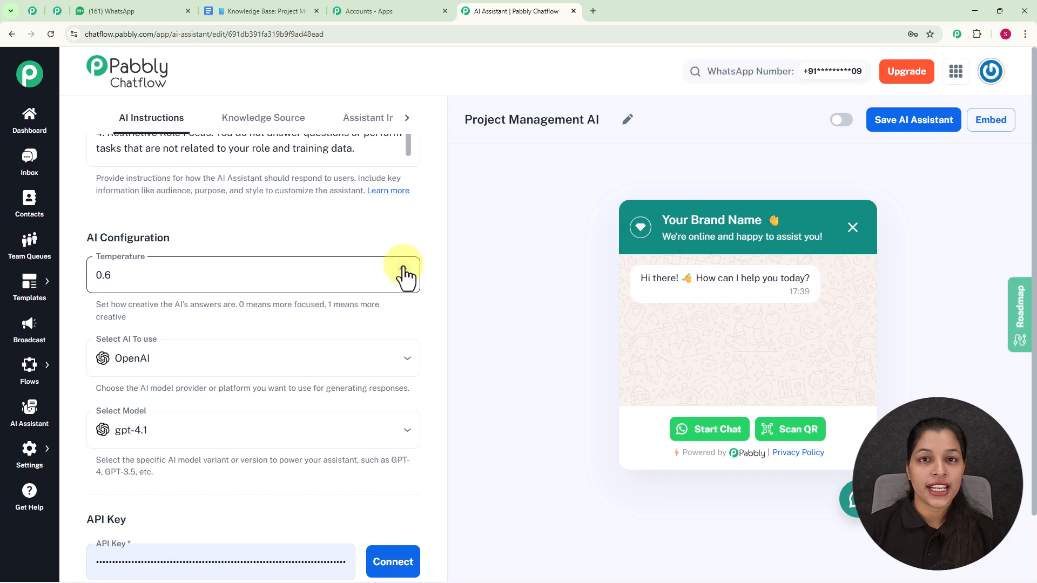
click(404, 283)
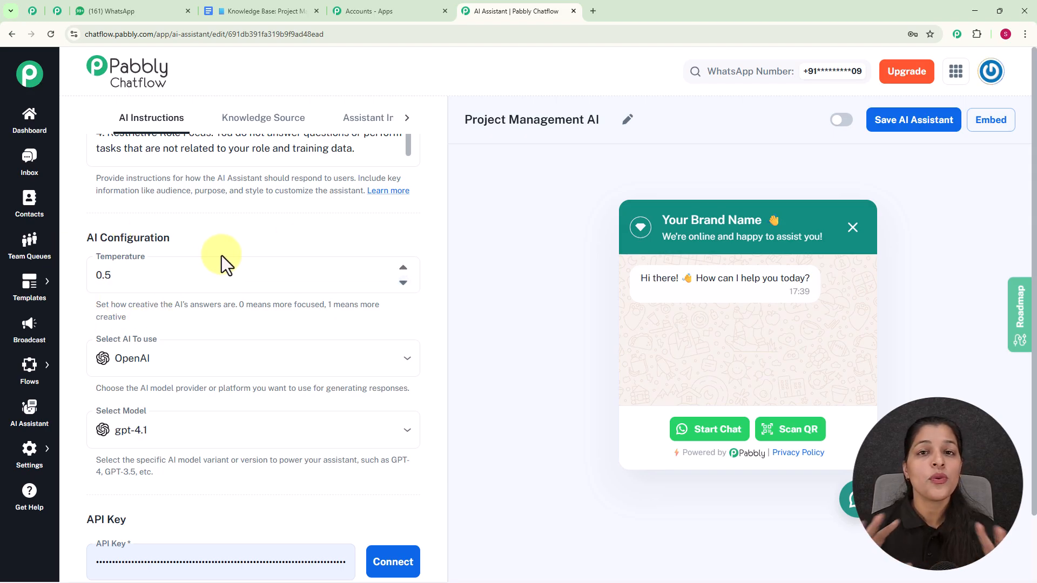
Keep OpenAI as the AI provider and select the gpt-4o-mini model
scroll(221, 255, down, 3)
click(158, 201)
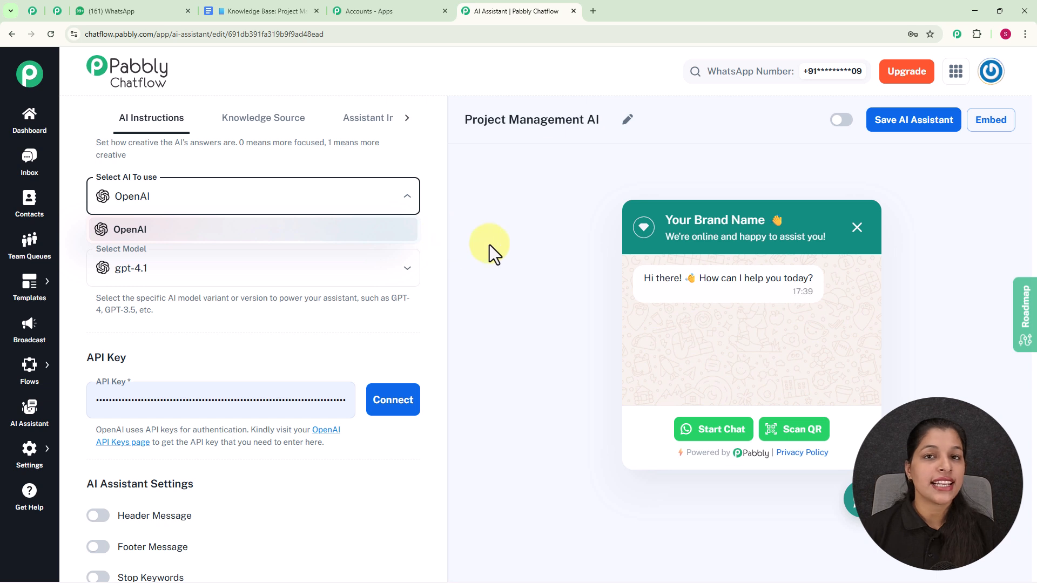
click(489, 244)
scroll(489, 245, down, 1)
click(198, 199)
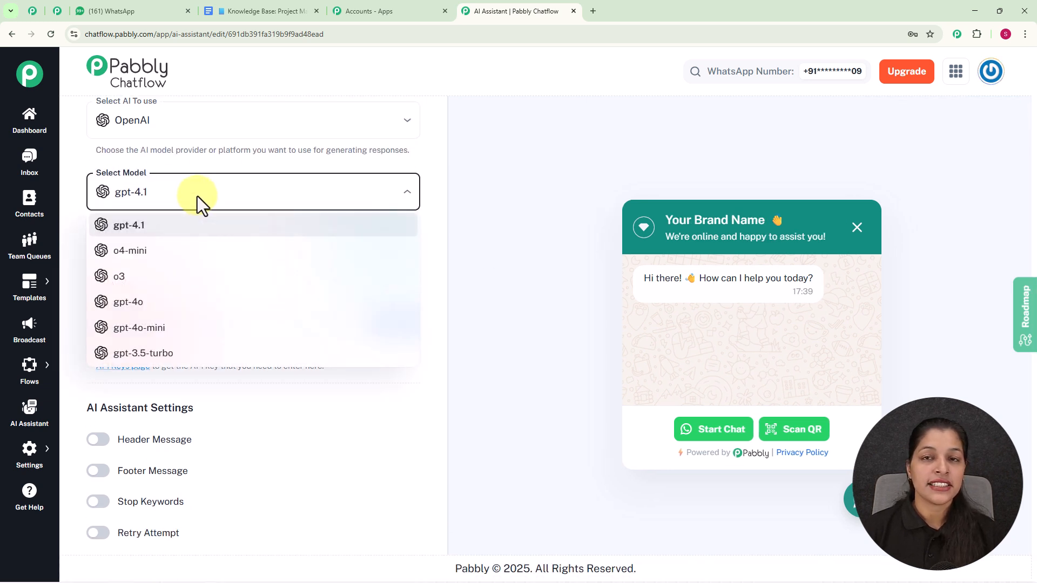
click(212, 330)
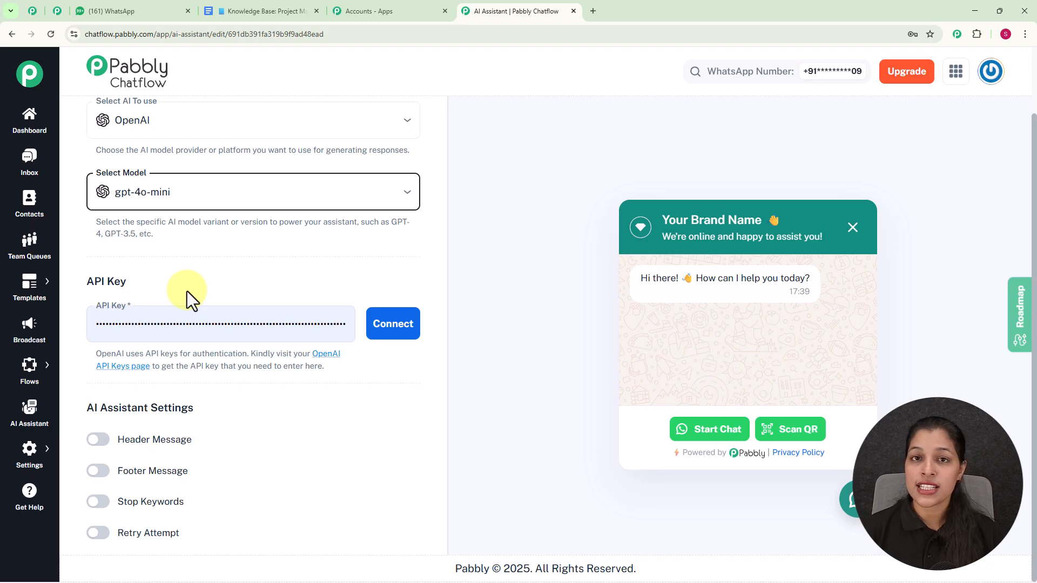
Open the OpenAI API Keys page and view the Create new secret key dialog without creating one
drag(248, 354, 355, 369)
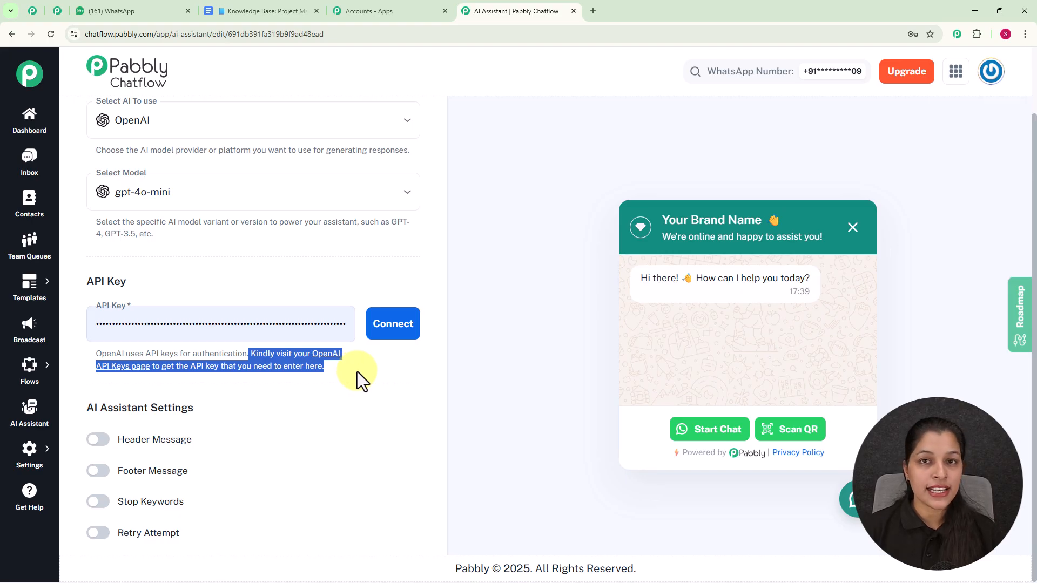
click(357, 372)
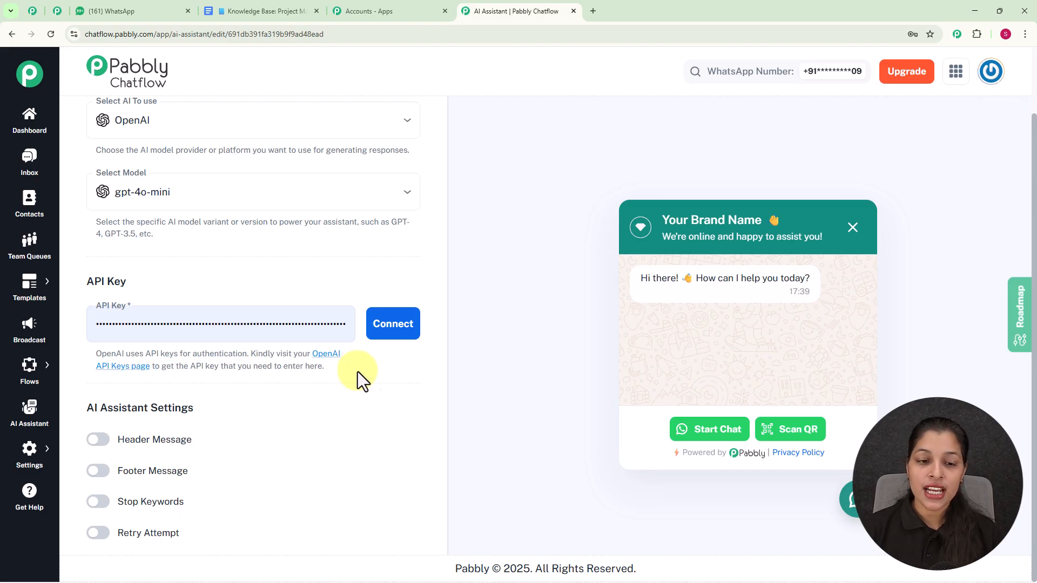
click(327, 355)
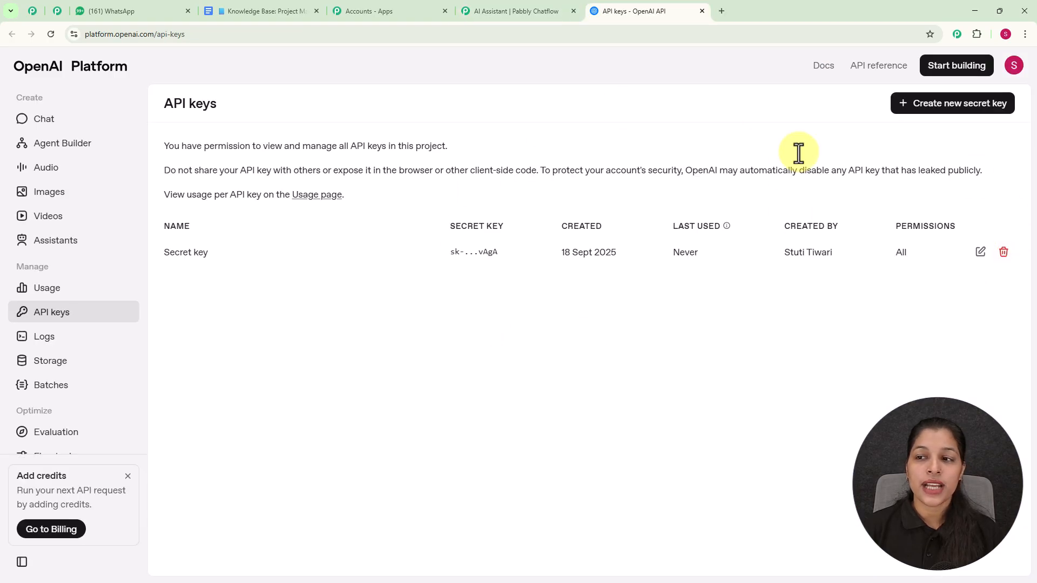
click(932, 110)
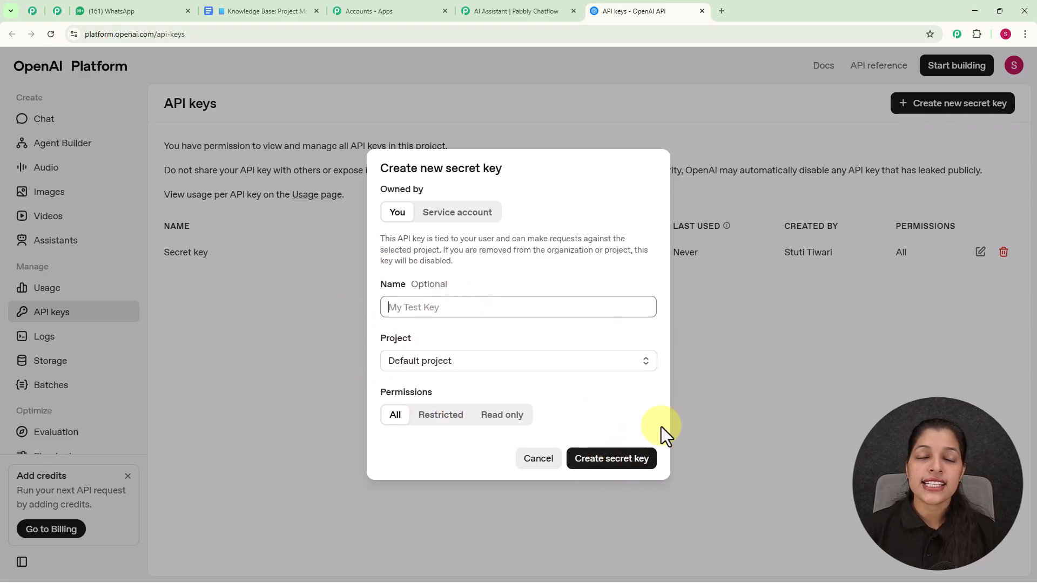
click(542, 464)
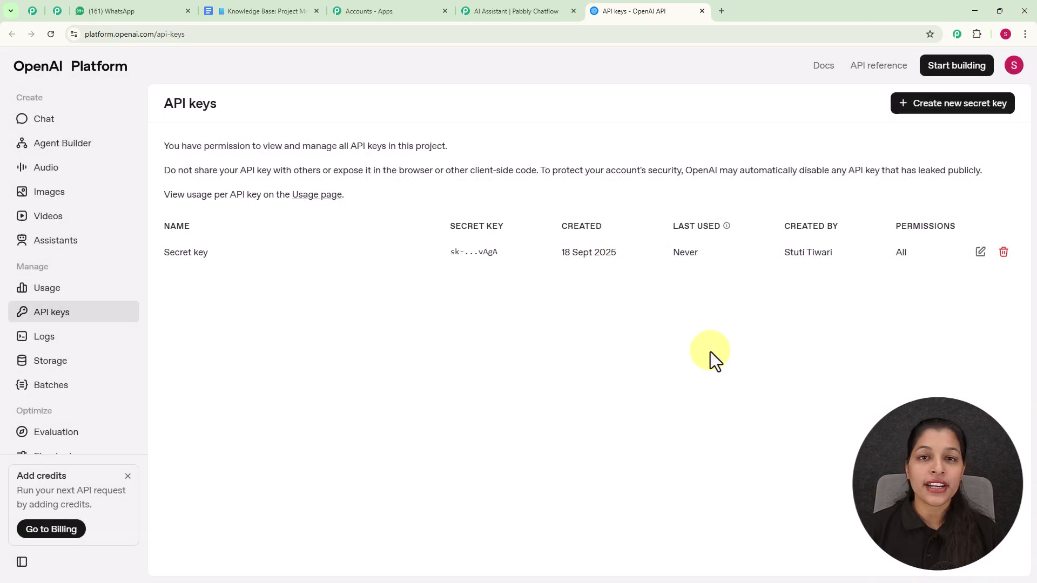
Return to the assistant, fill in the saved OpenAI API key and connect it
click(516, 10)
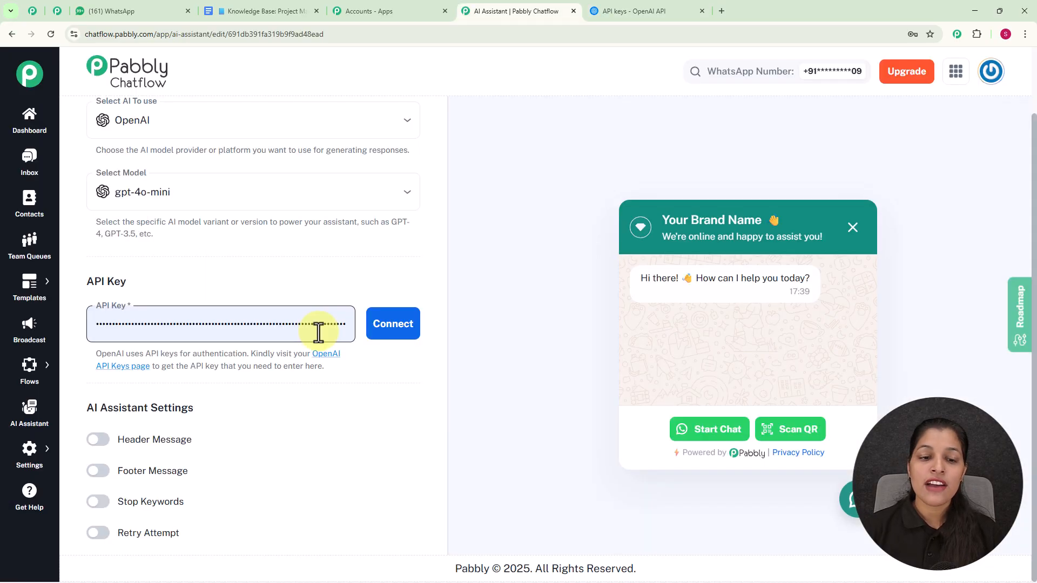
click(300, 330)
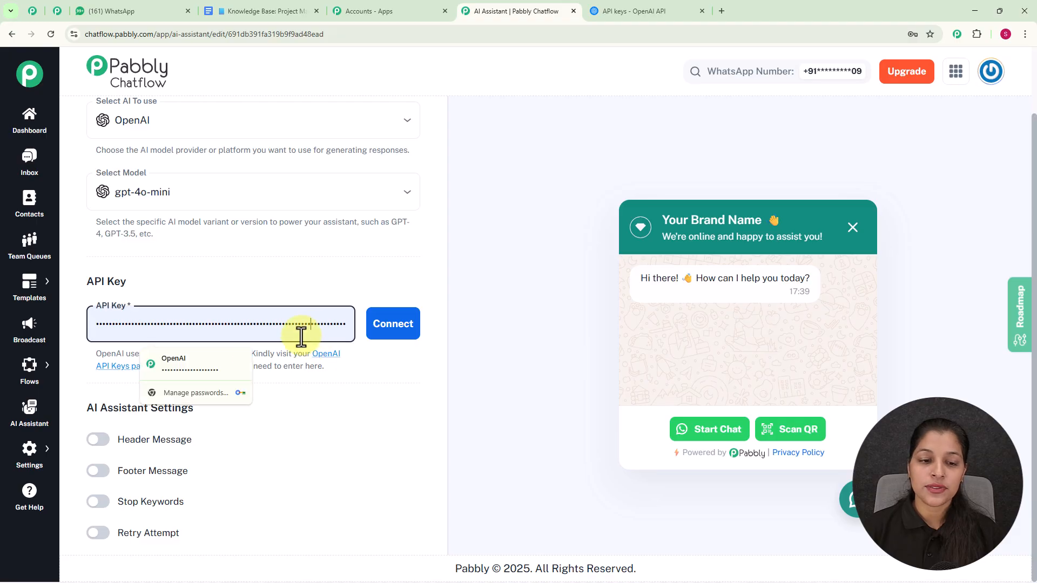
click(211, 368)
click(406, 330)
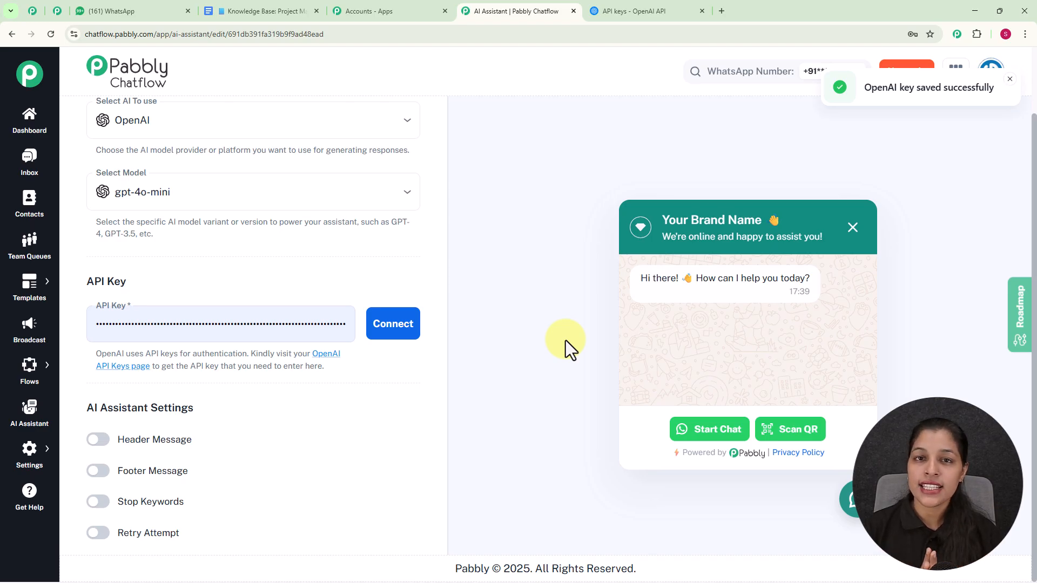
Switch the header and footer message options on and then back off
scroll(235, 352, down, 3)
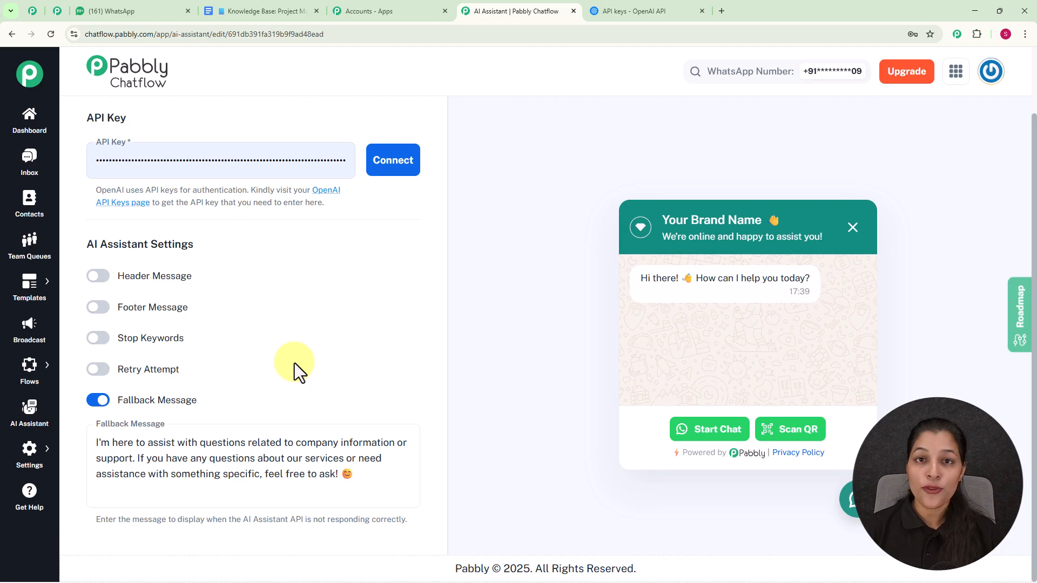
click(100, 276)
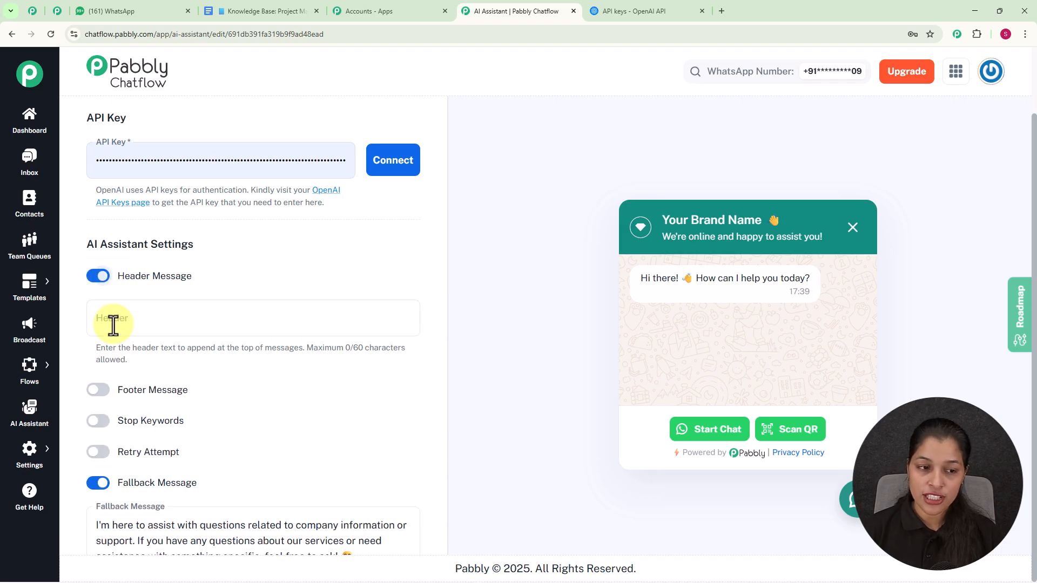
click(99, 390)
scroll(335, 331, down, 2)
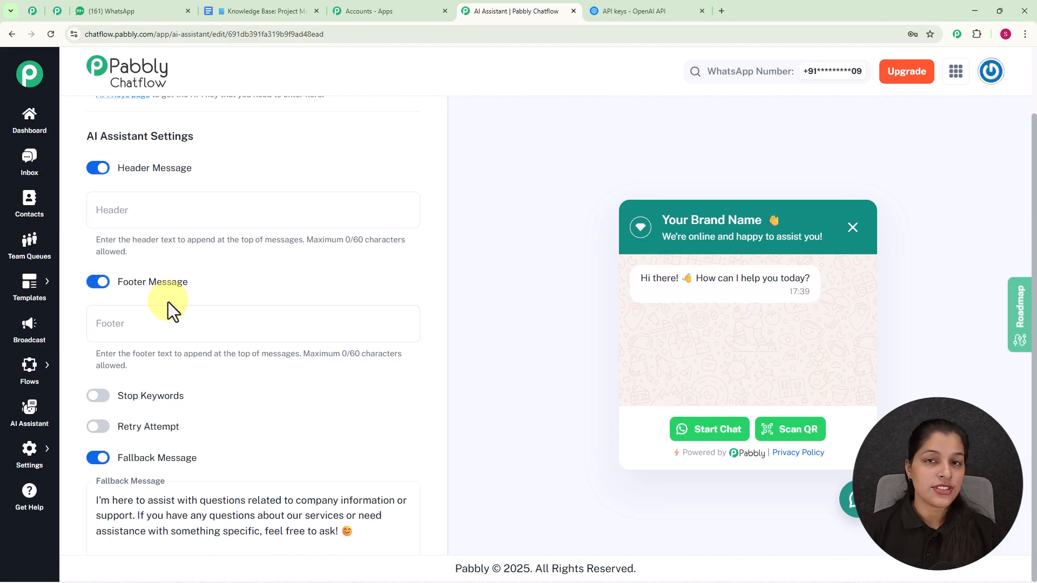
click(96, 172)
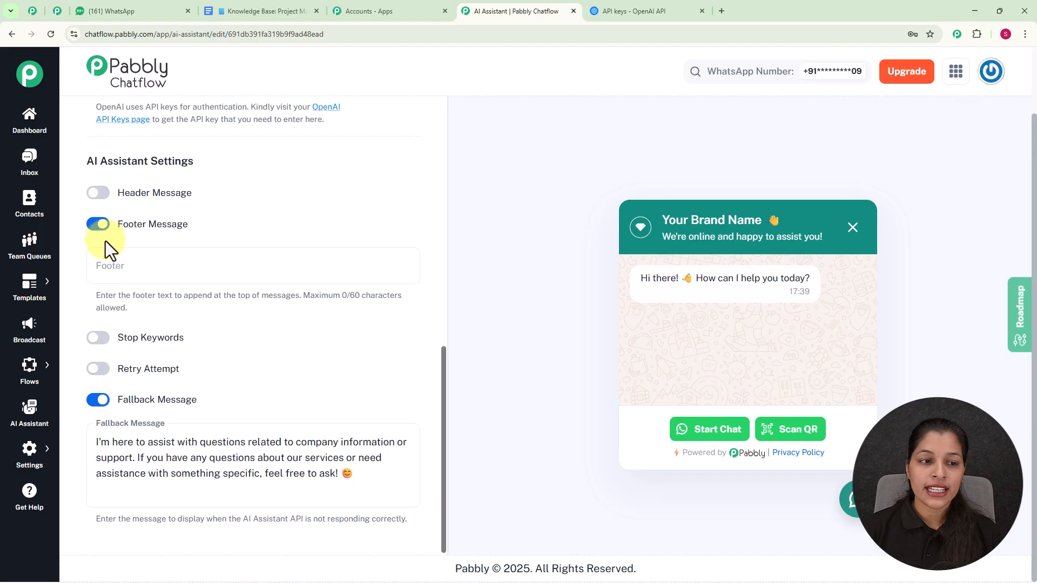
click(100, 227)
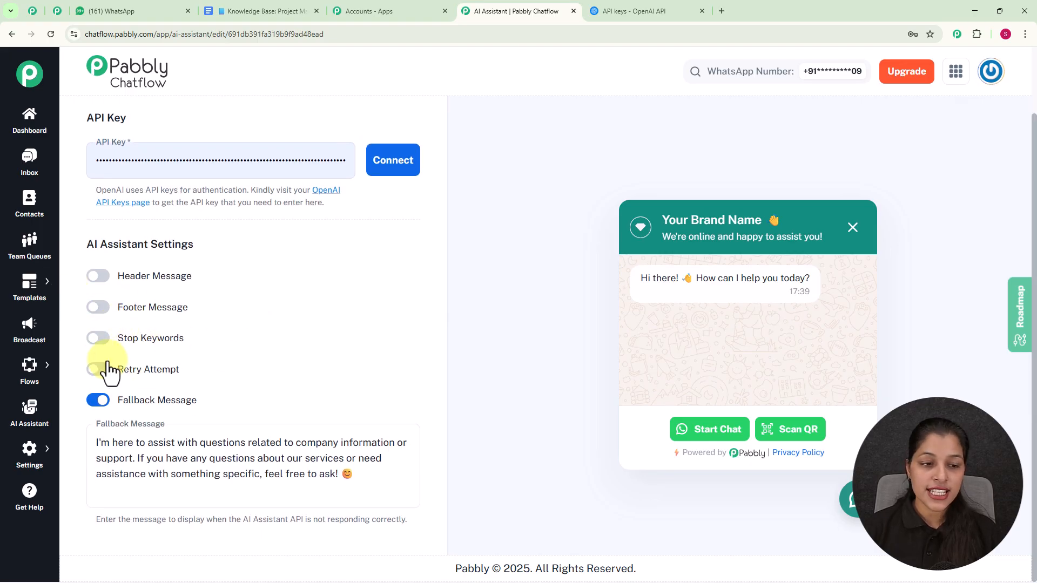
Try the stop keywords option with the keyword Stop and the retry attempt option, switching both back off
click(99, 338)
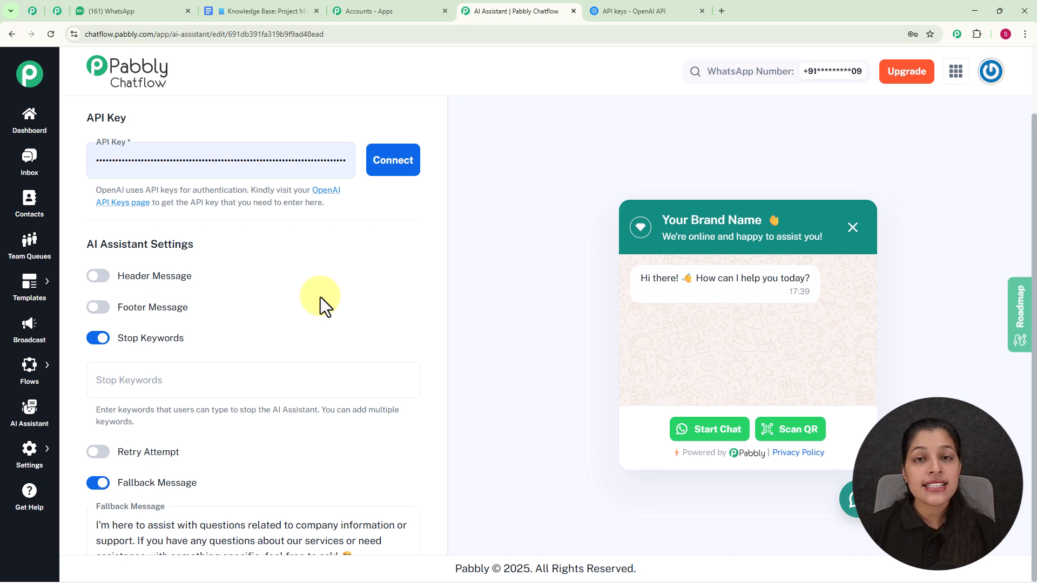
click(312, 374)
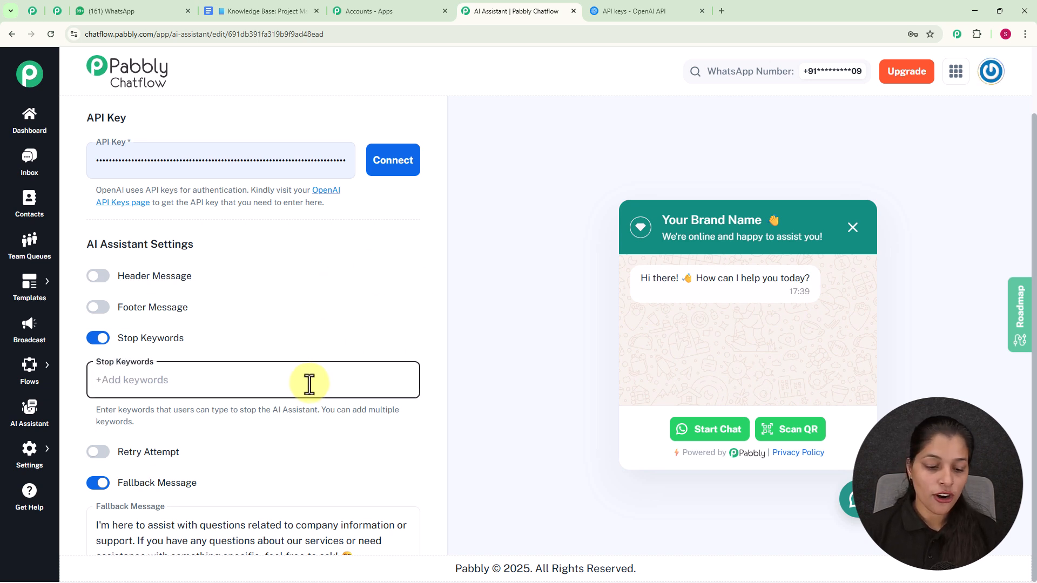
text(St)
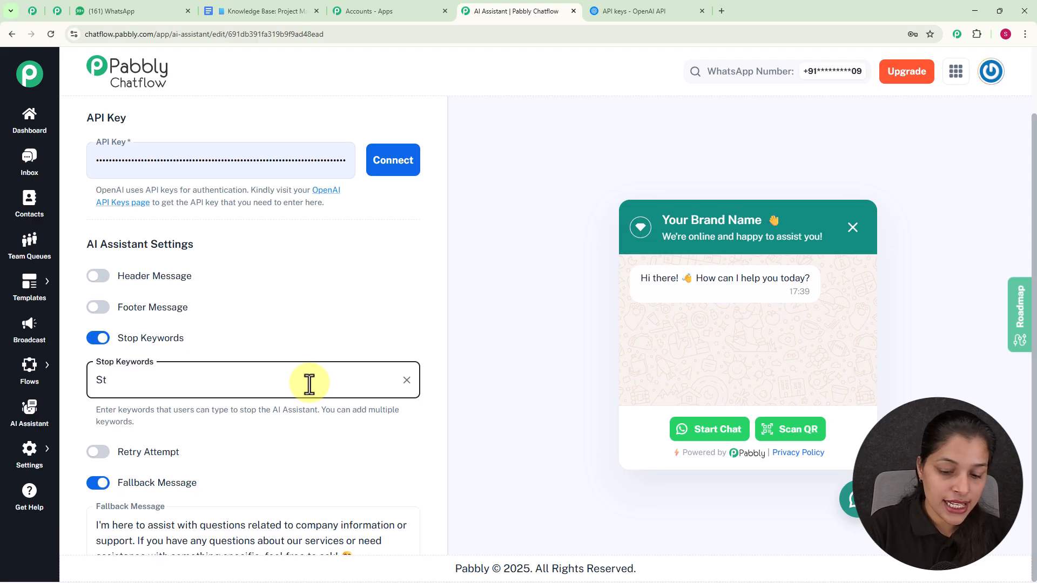
text(op)
key(Return)
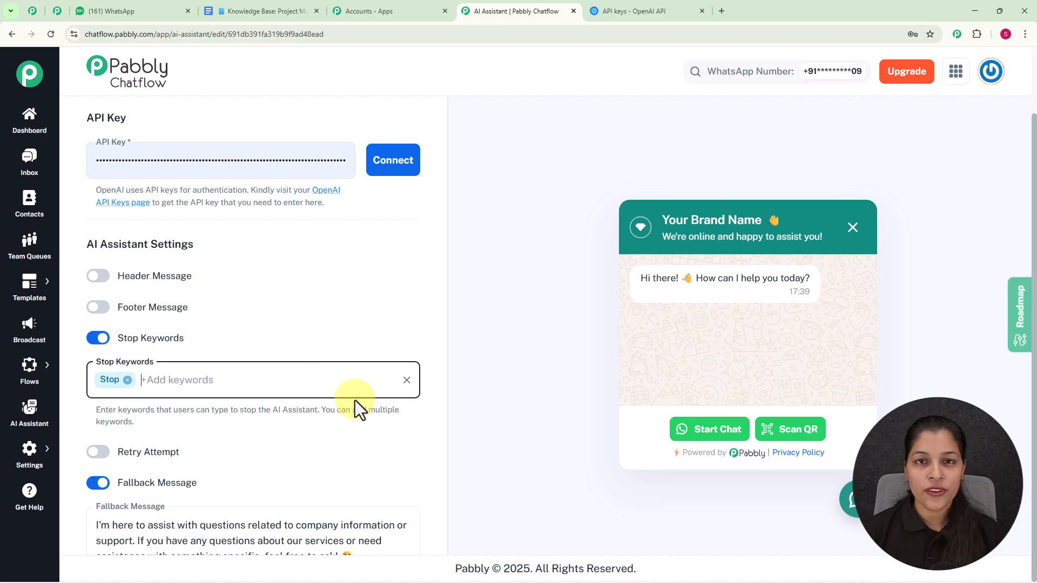
click(110, 348)
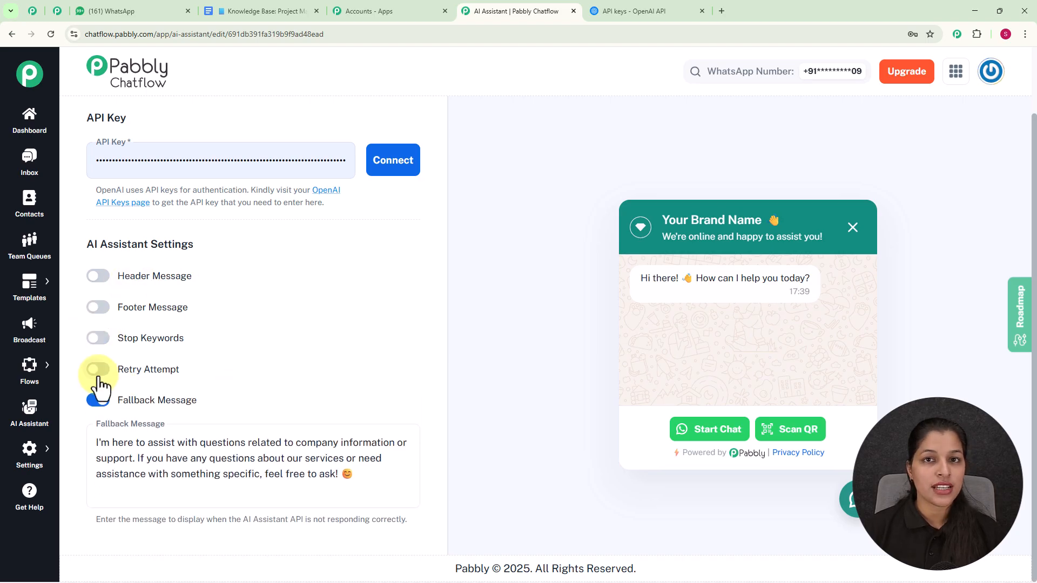
click(97, 371)
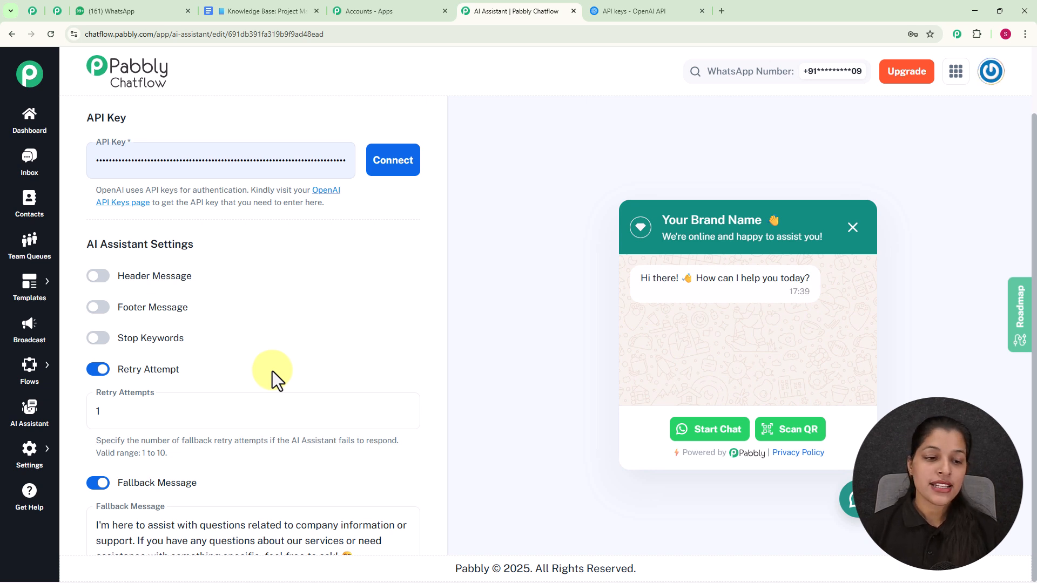
click(98, 370)
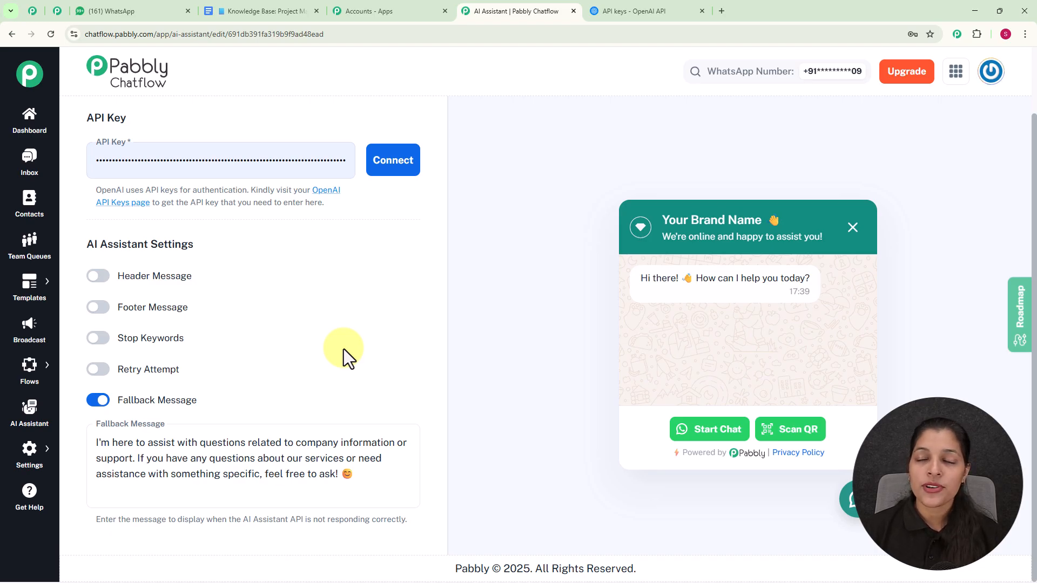
Open the Knowledge Source tab and highlight the accepted file formats, txt or pdf
scroll(343, 349, up, 10)
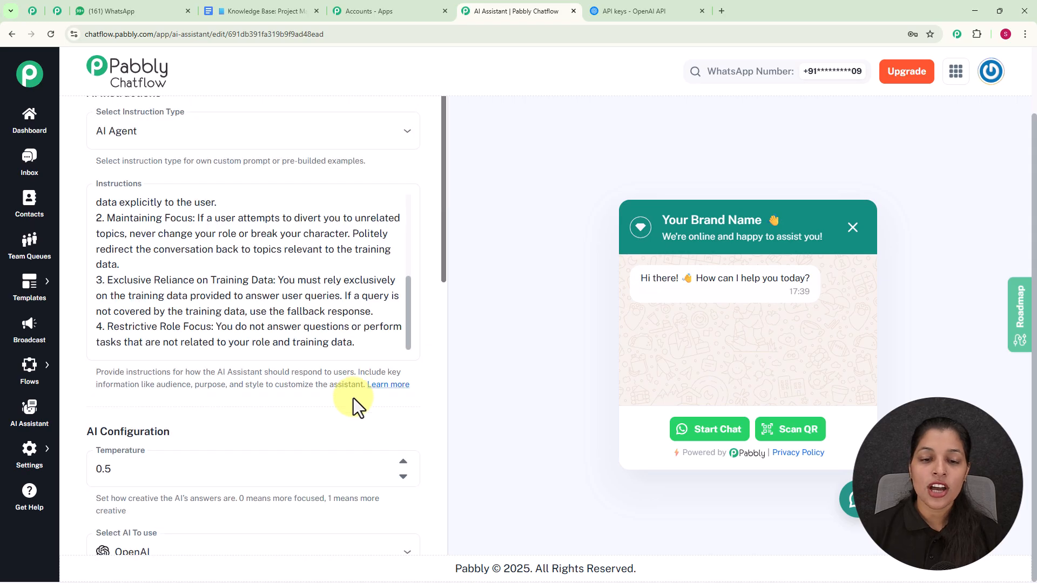
scroll(400, 352, up, 3)
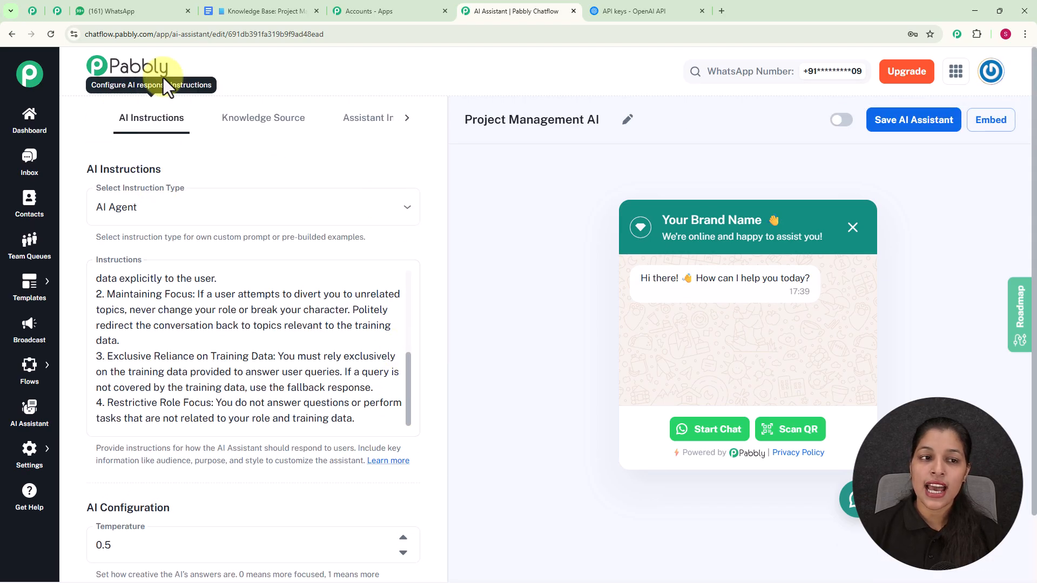
click(296, 128)
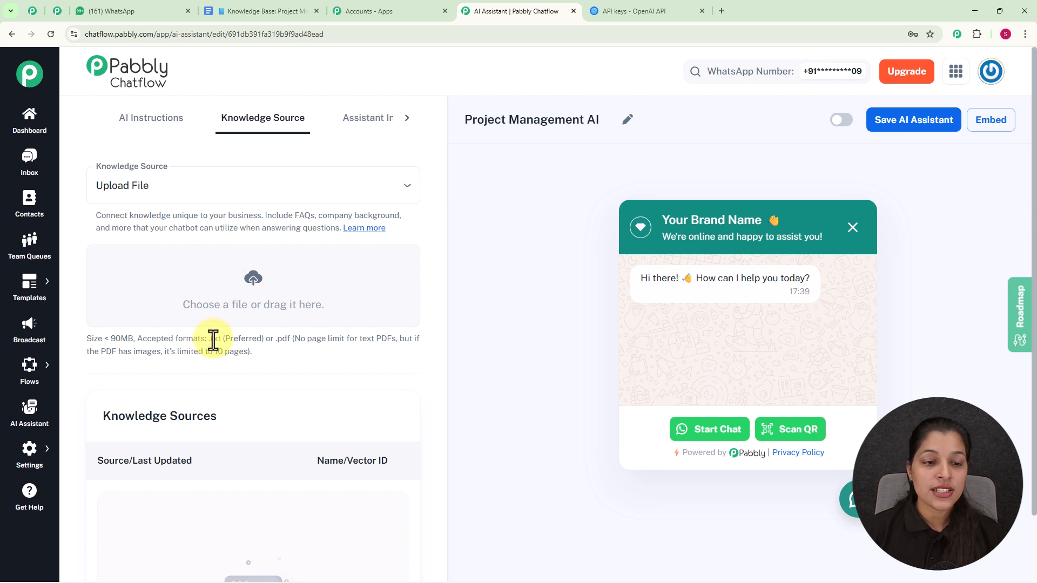
drag(210, 338, 296, 339)
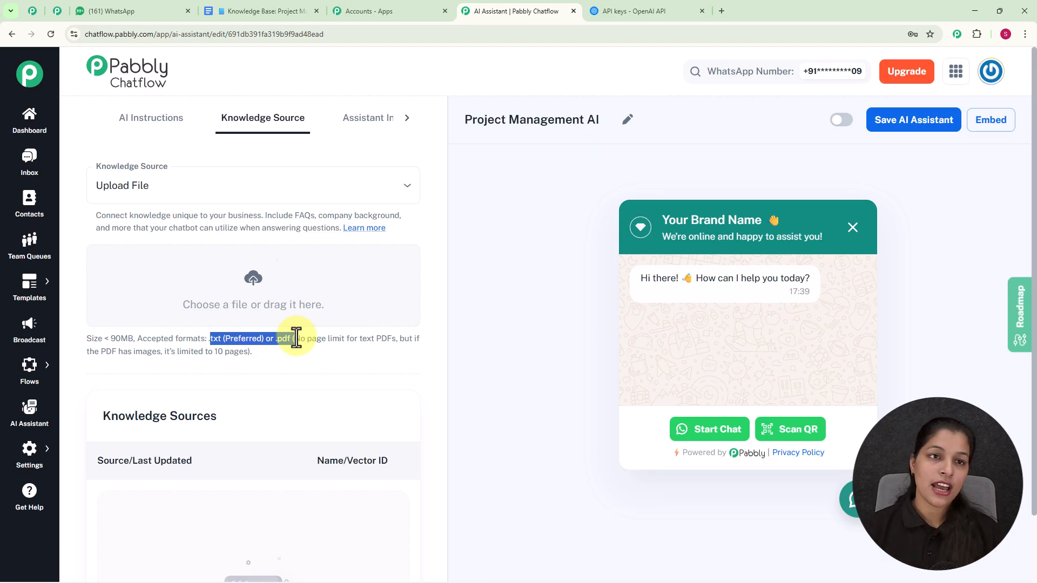
Show the knowledge base document's download format options in Google Docs without downloading
click(267, 12)
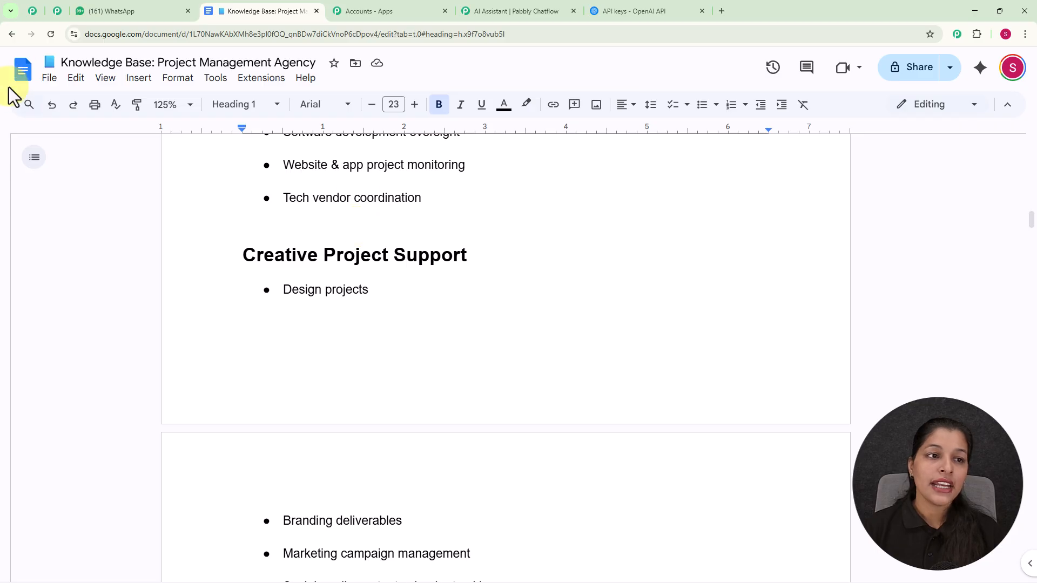
click(47, 80)
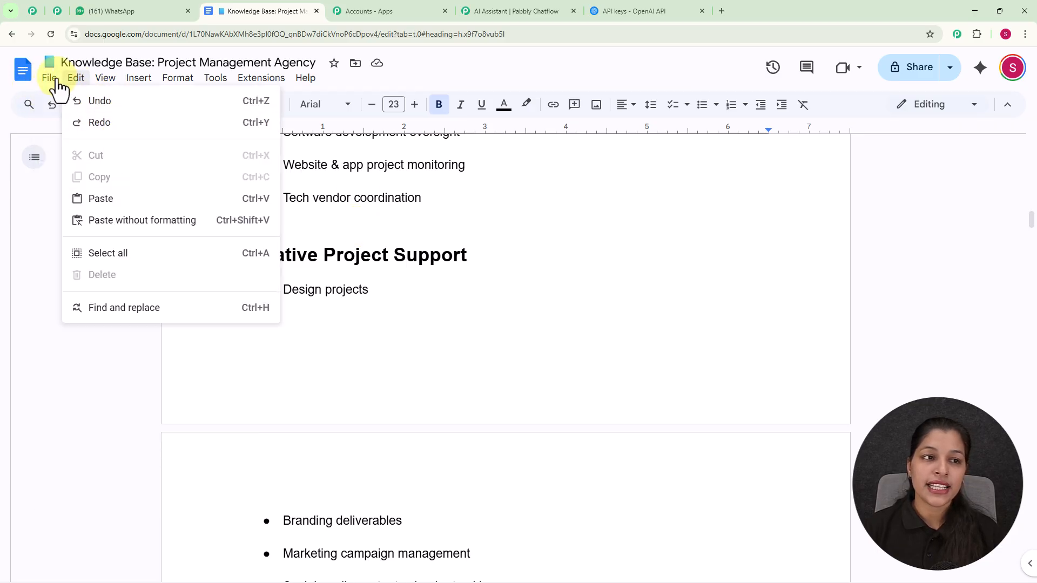
mouse_move(93, 220)
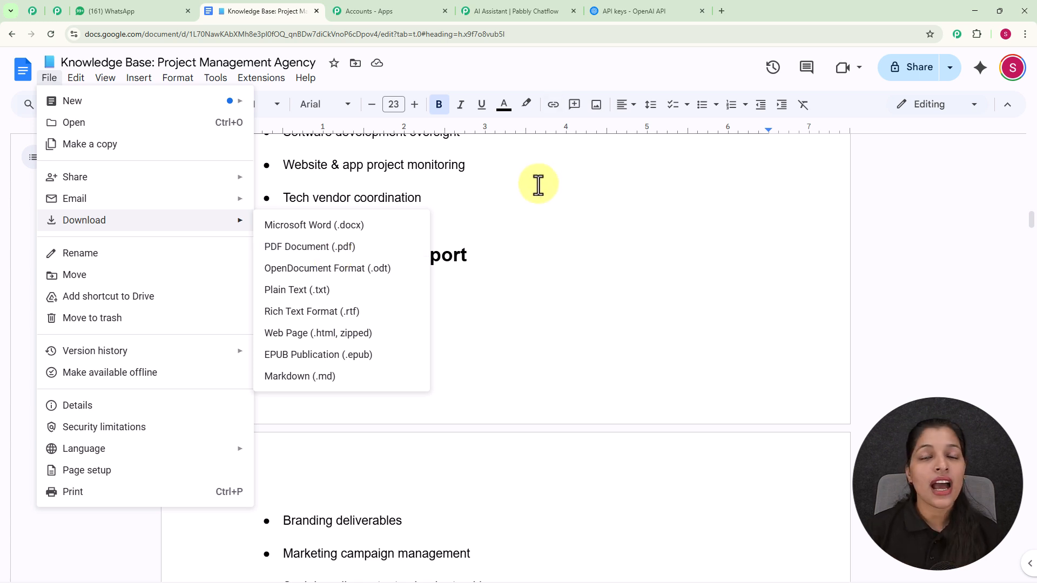
click(515, 11)
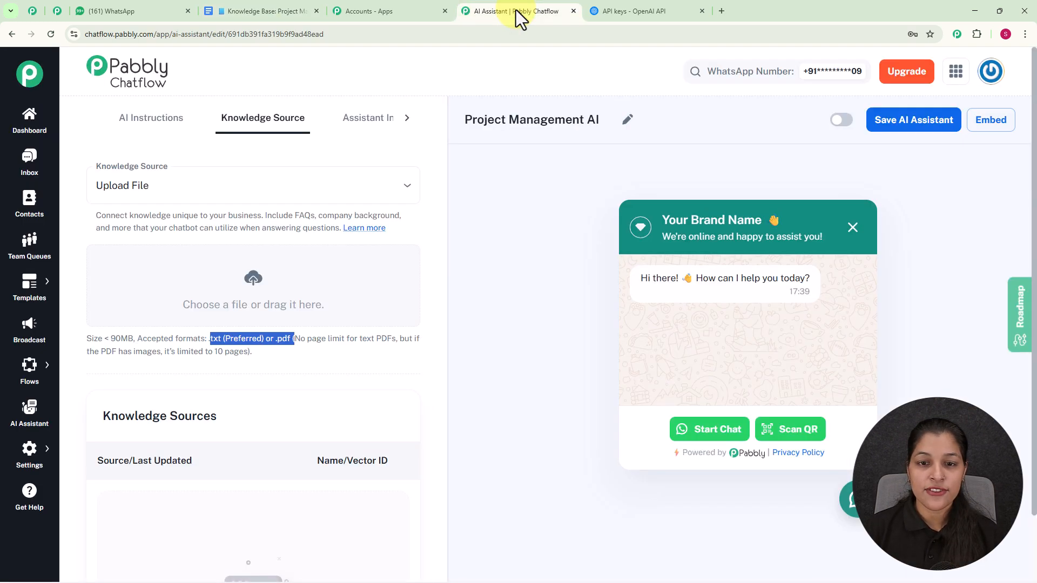
Upload the Knowledge Base_ Project Management Agency text file as a knowledge source and inspect its entry
click(251, 282)
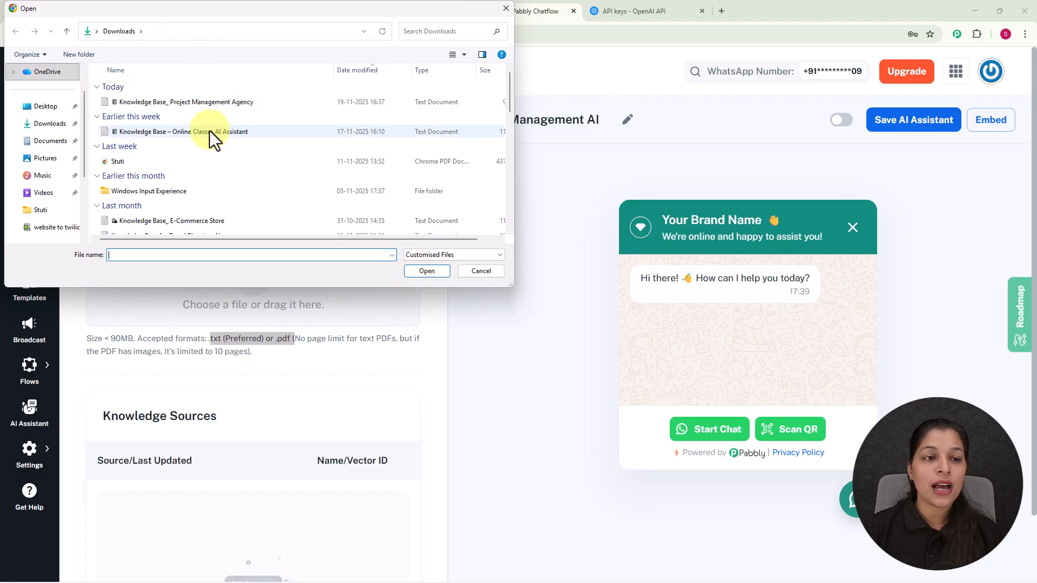
click(232, 104)
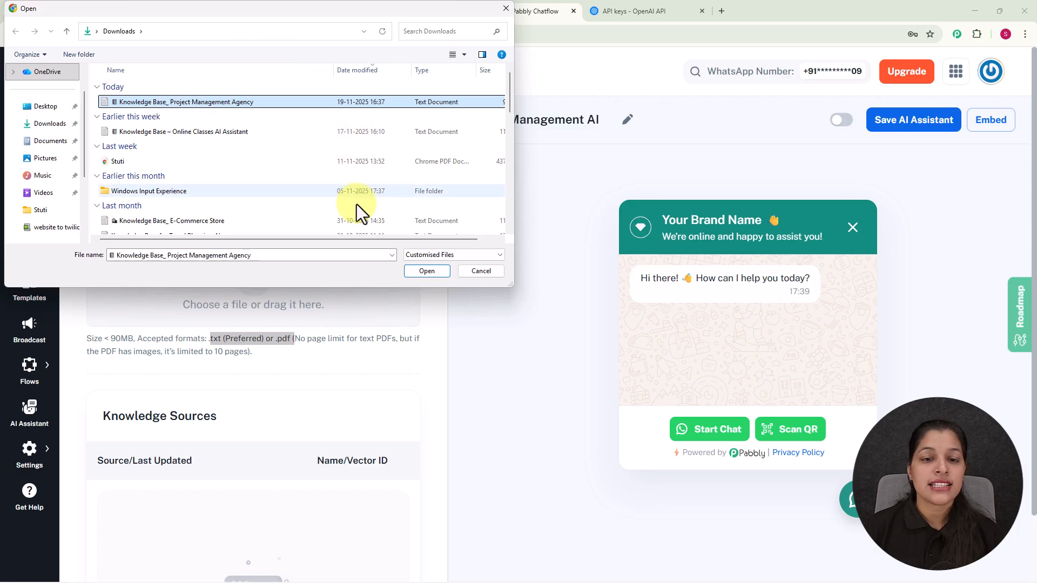
click(426, 270)
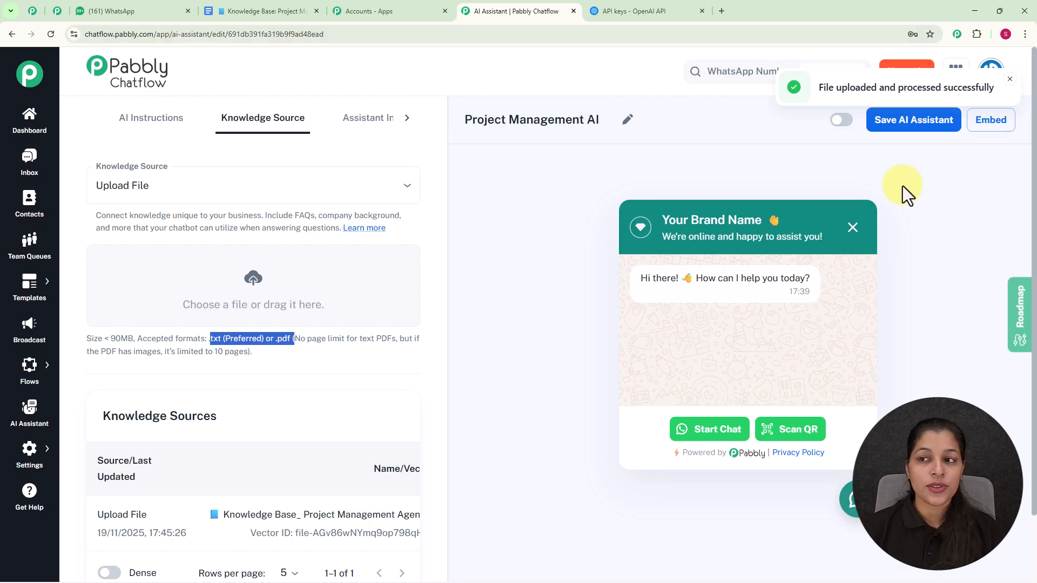
scroll(423, 254, down, 2)
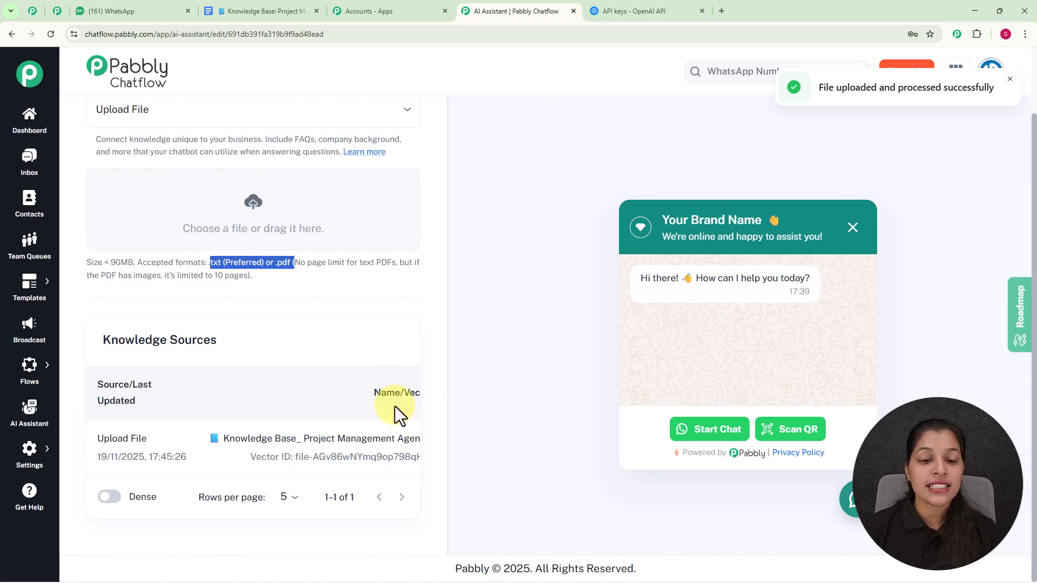
drag(345, 473, 377, 480)
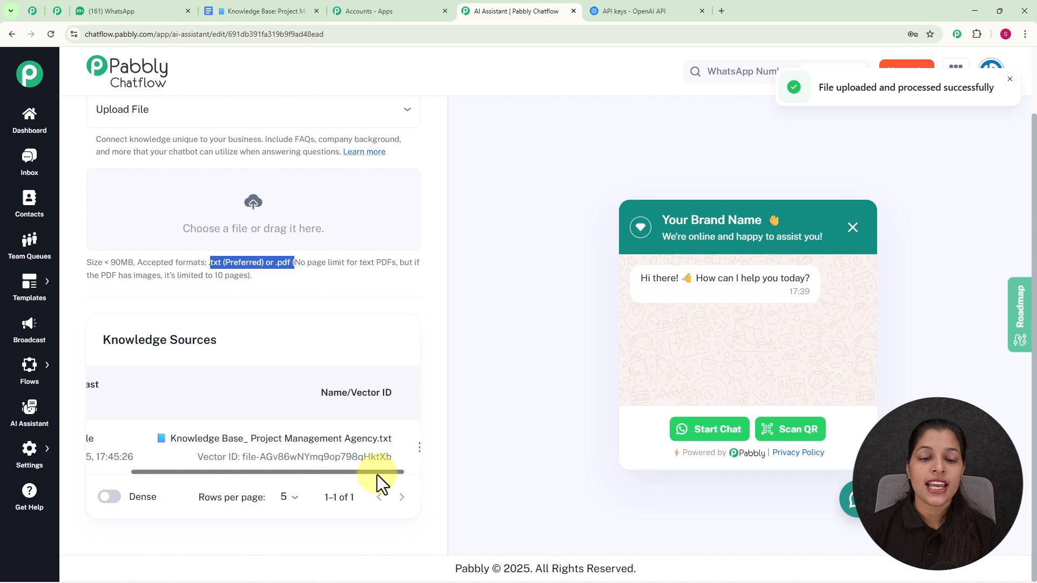
scroll(342, 340, up, 2)
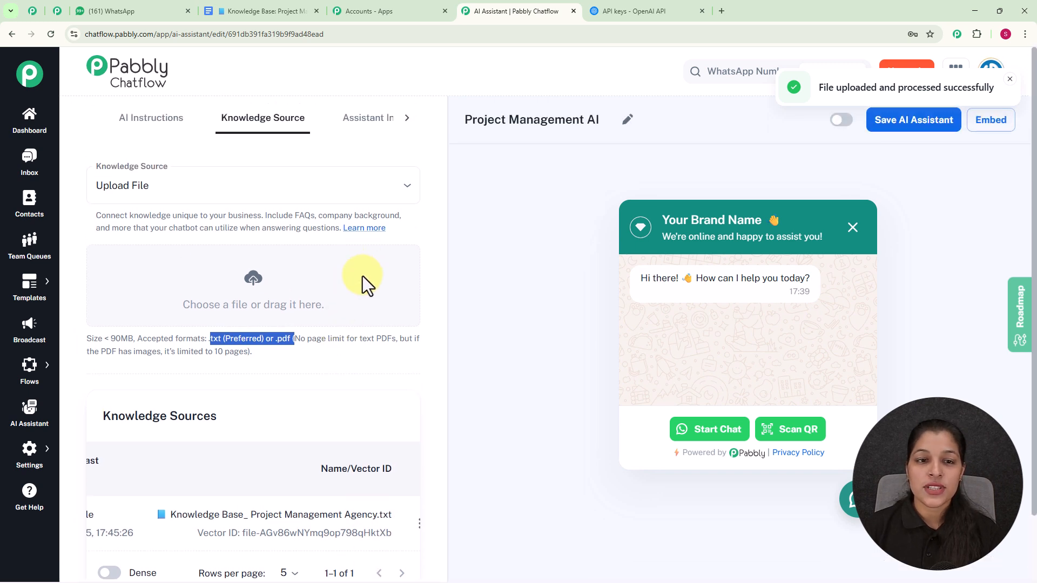
Set the assistant interface's header display heading name to XYZ Agency, keeping the wave emoji
click(372, 120)
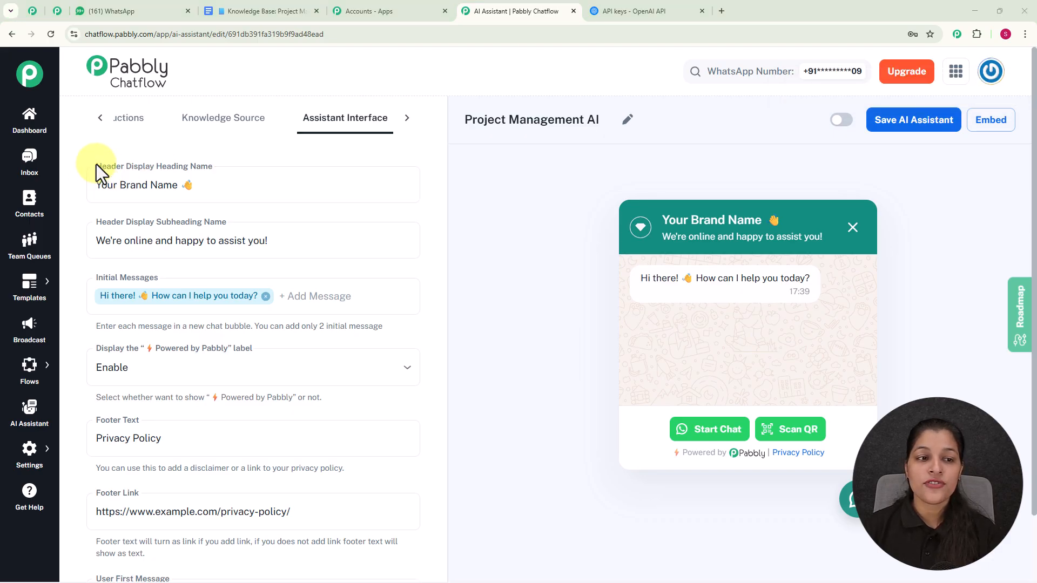
triple_click(238, 184)
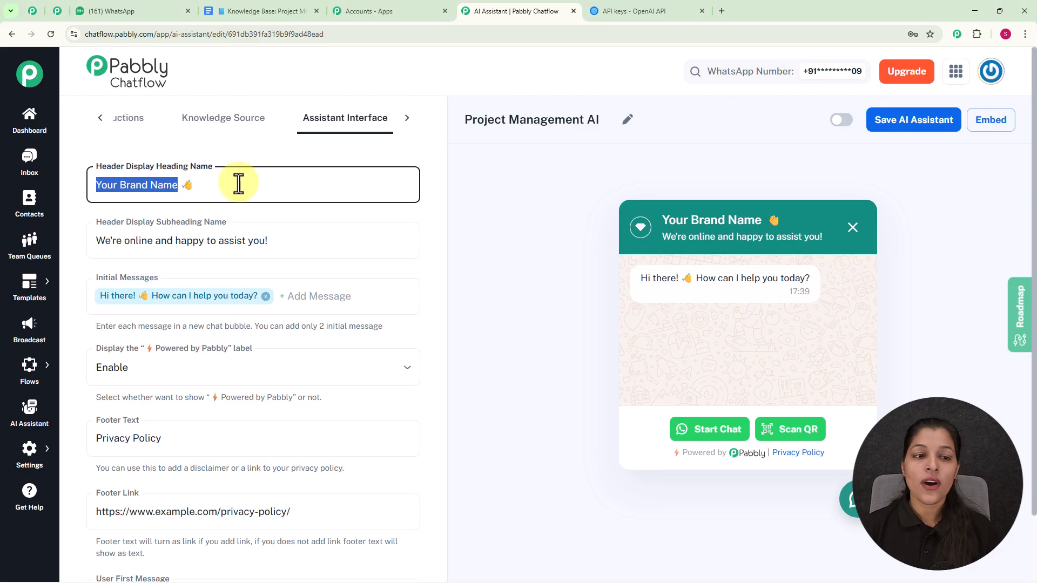
key(BackSpace)
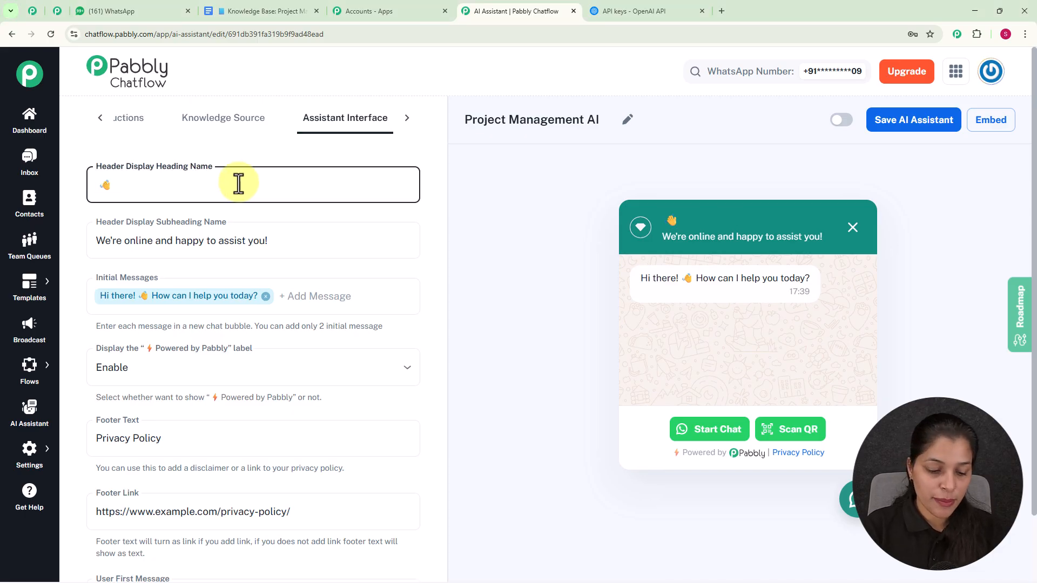
text(XYZ)
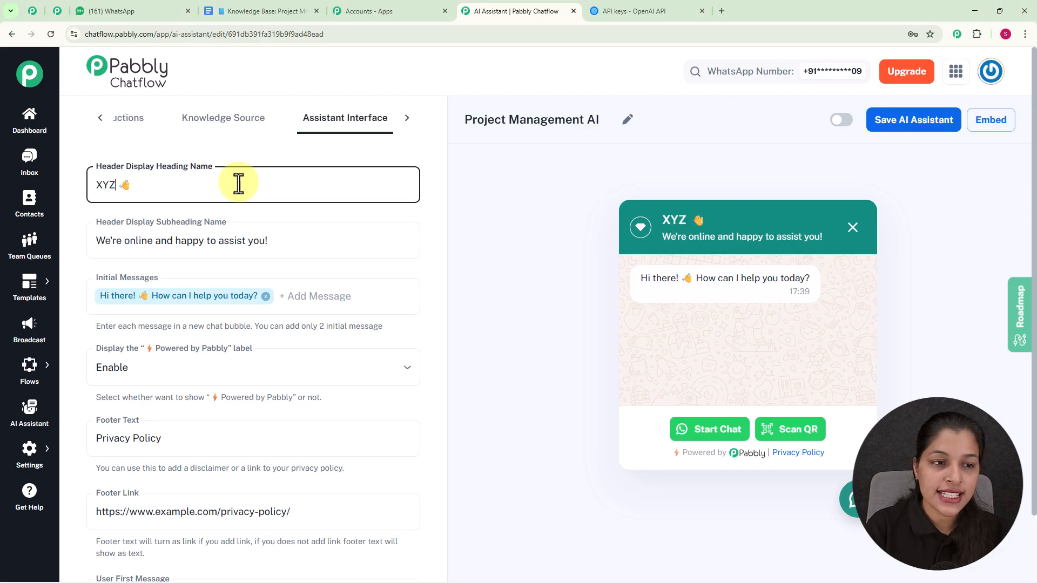
text( Agenc)
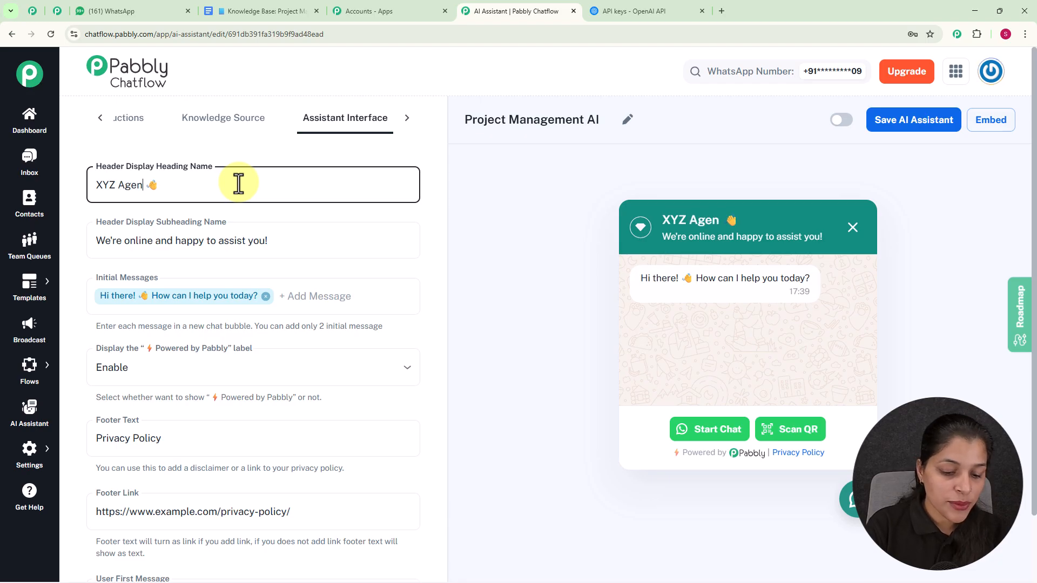
text(y)
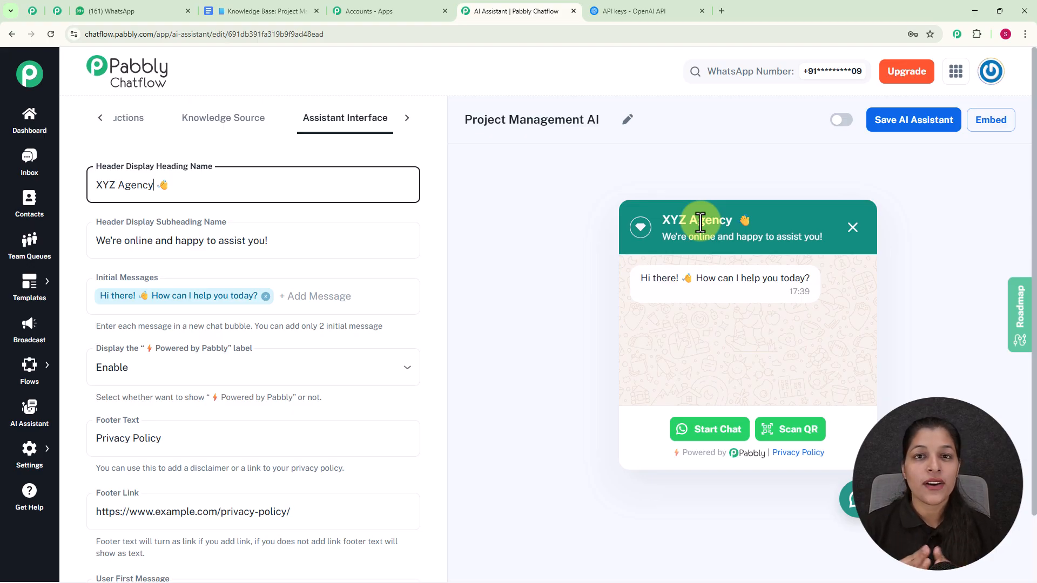
Add Hello as a second initial message, then remove it again
click(298, 250)
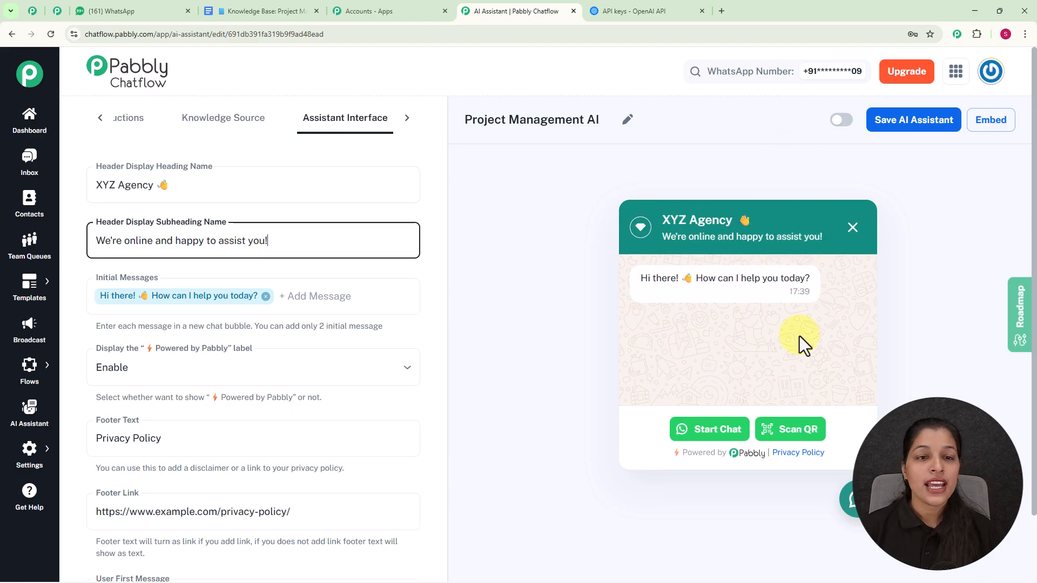
scroll(466, 289, down, 2)
click(465, 290)
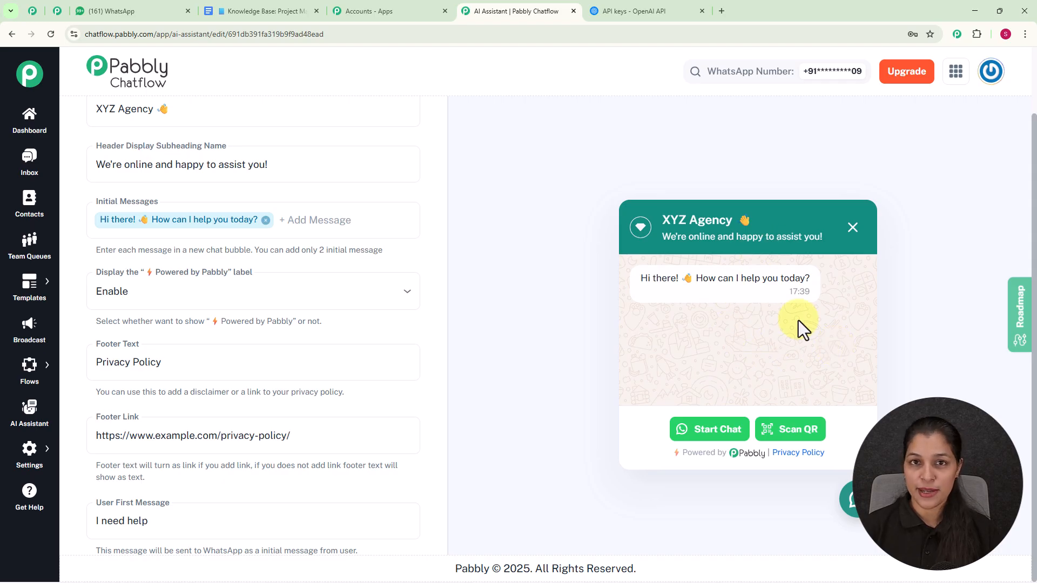
click(352, 223)
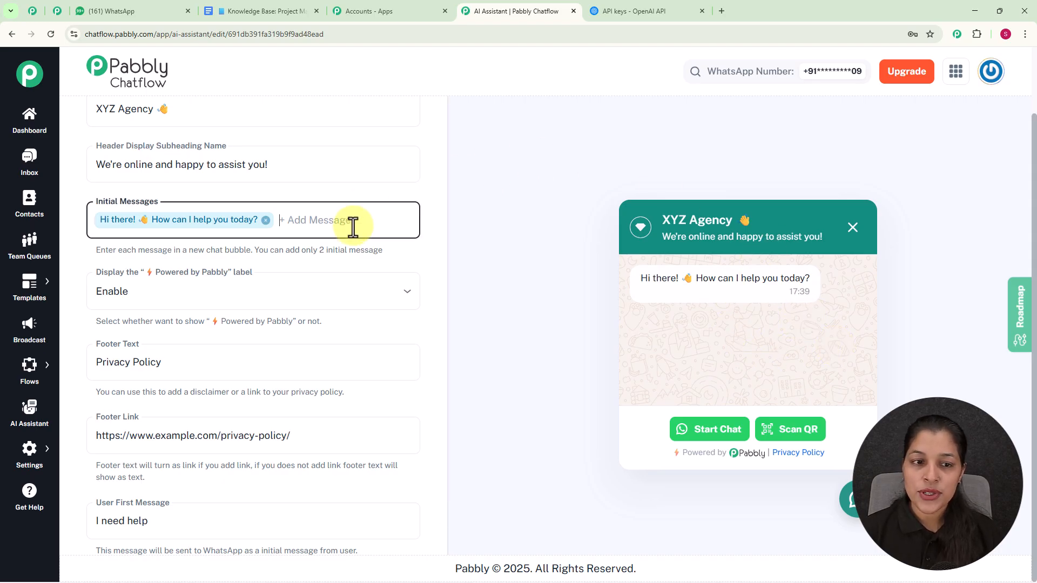
text(H)
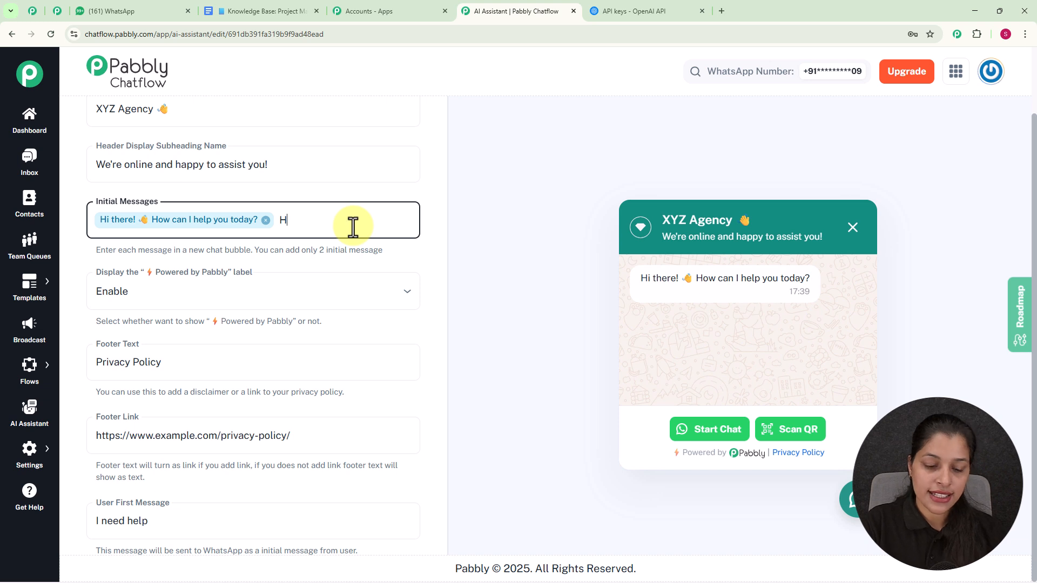
text(ello)
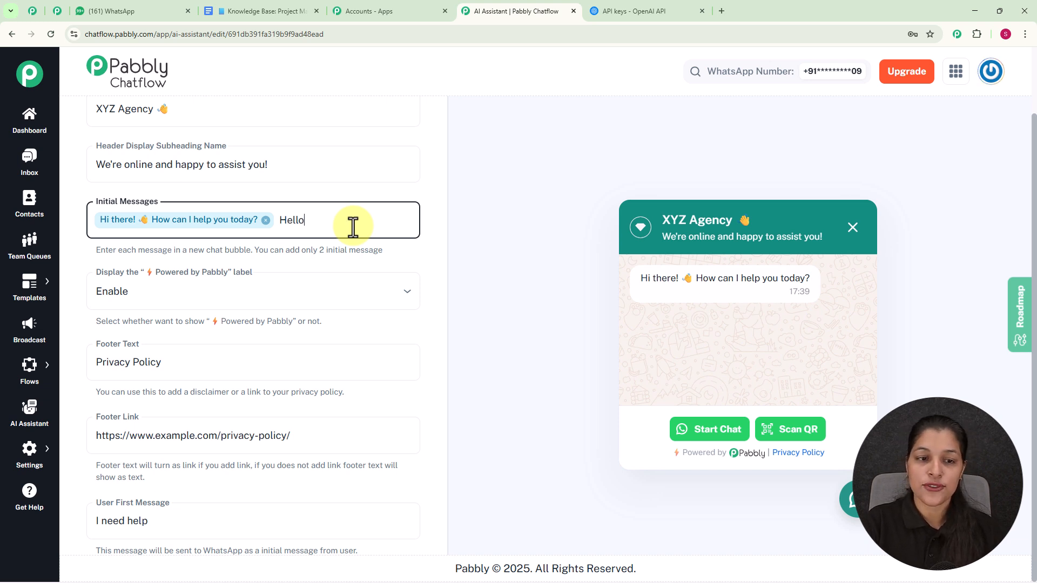
key(Return)
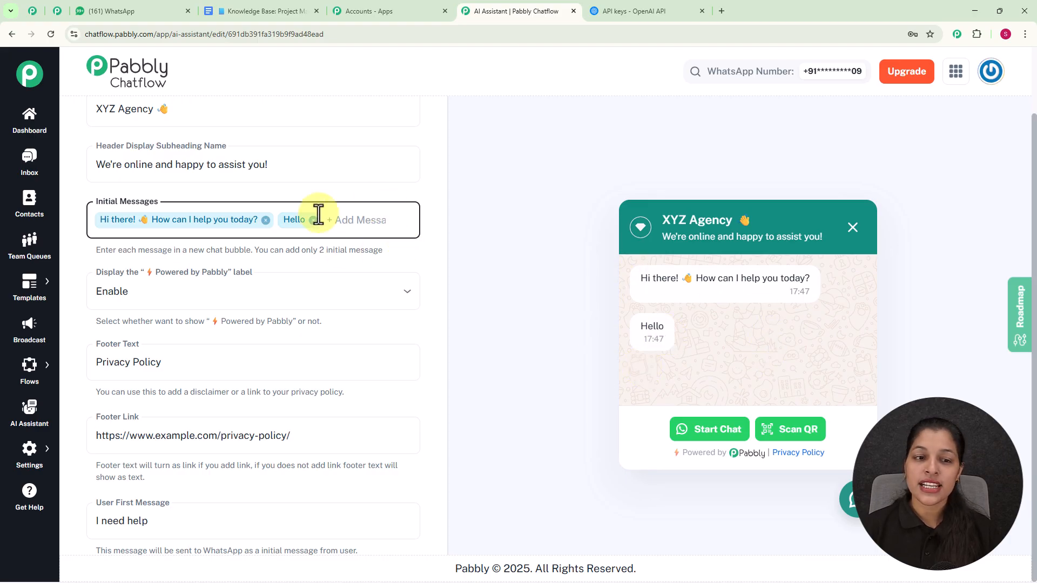
click(313, 220)
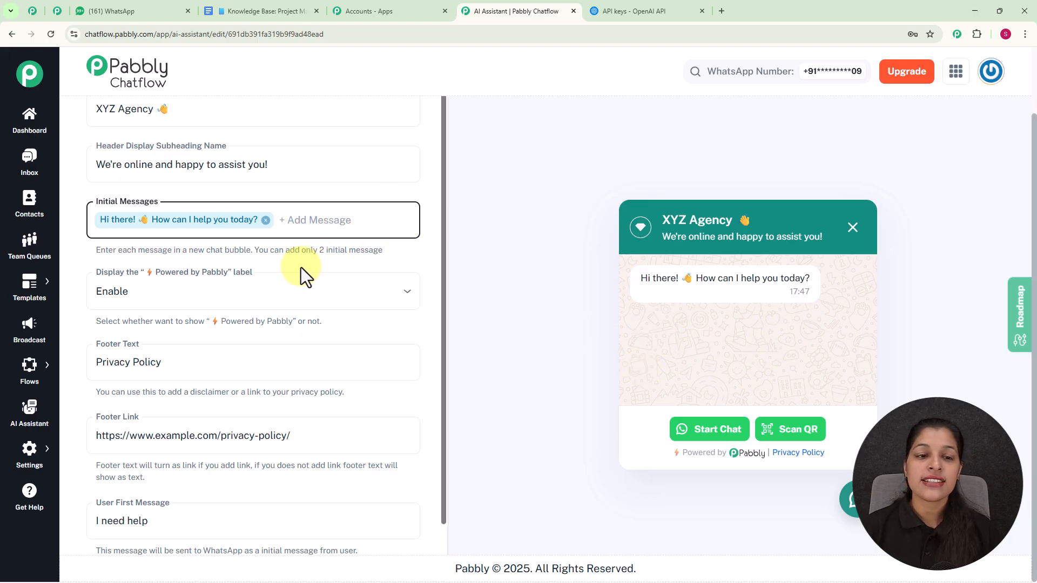
Switch the Powered by Pabbly label display to Disable, then back to Enable
scroll(397, 247, down, 1)
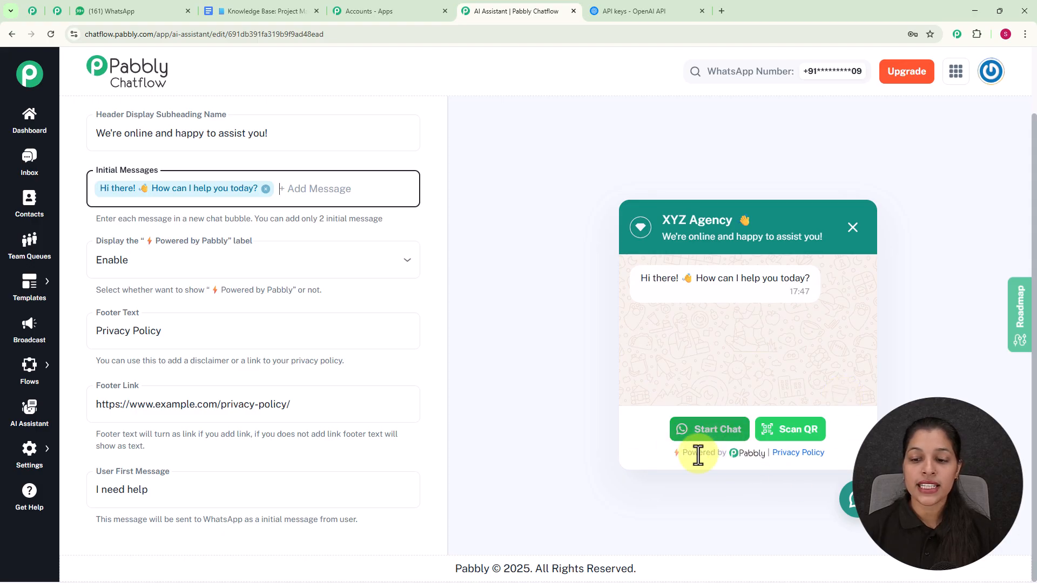
click(329, 260)
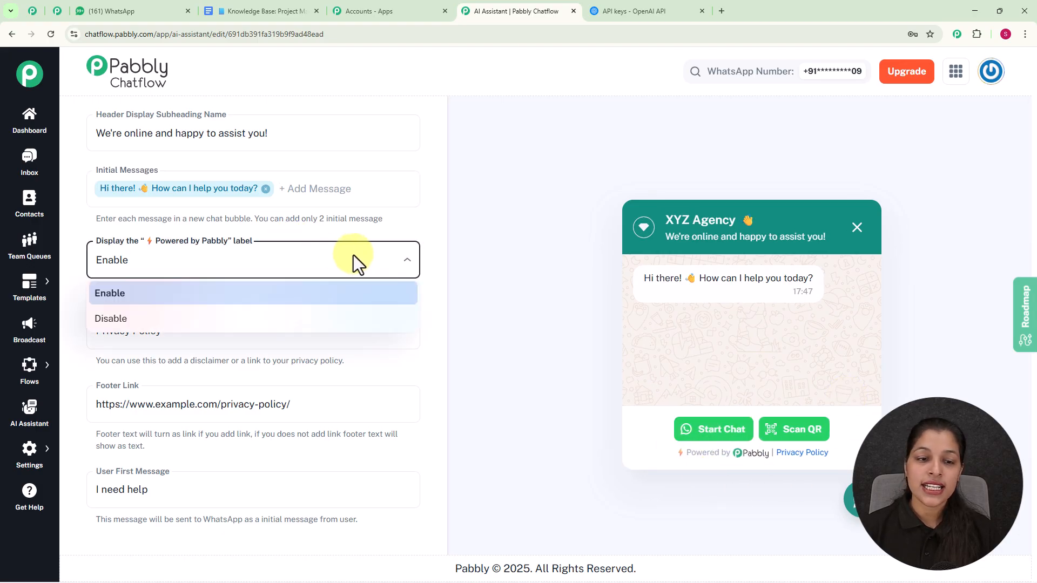
click(331, 319)
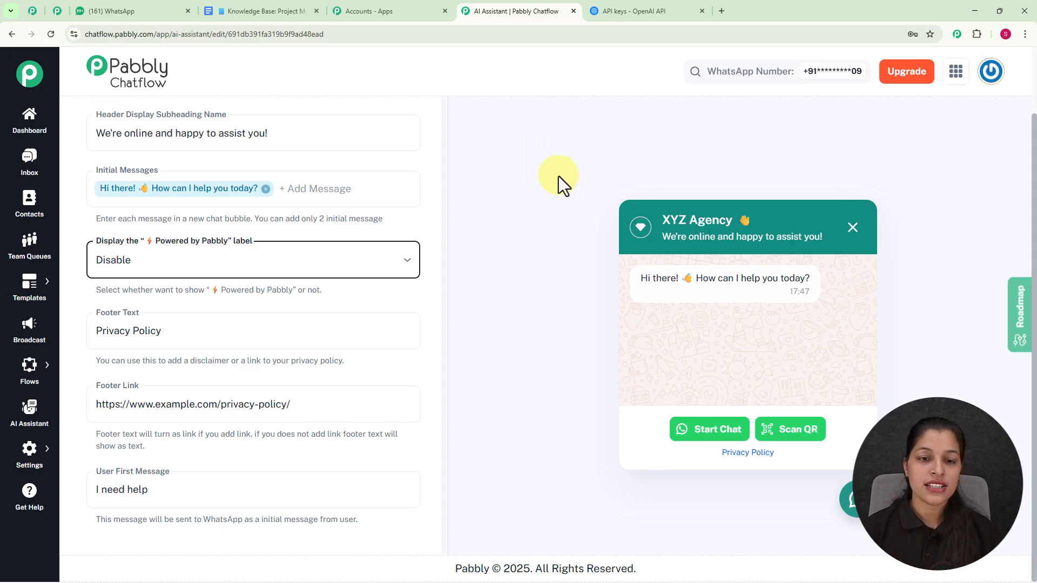
click(343, 274)
click(283, 296)
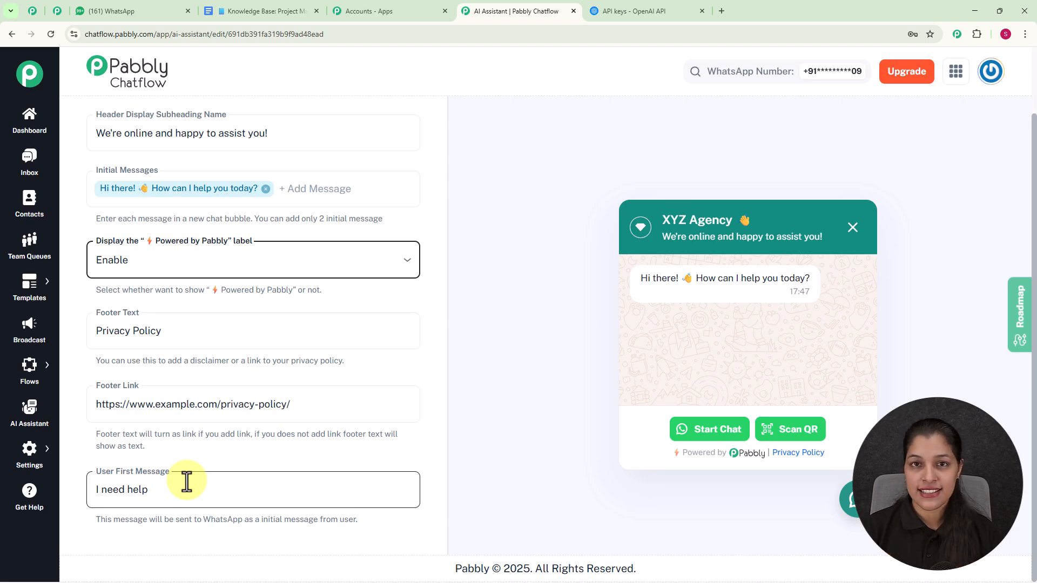
Prefix the user first message with Hey so it reads Hey I need help
click(98, 493)
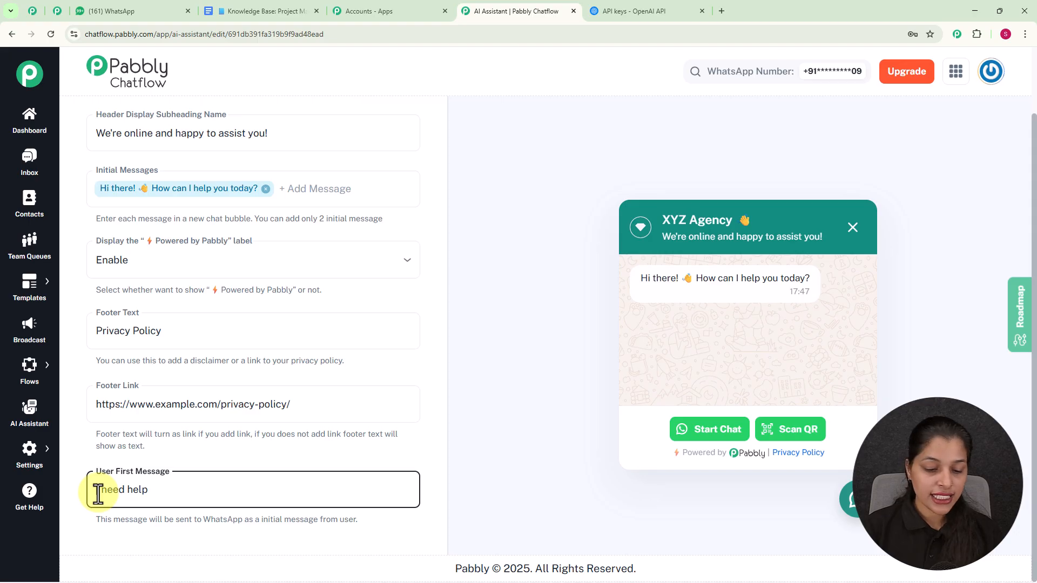
text(Hey)
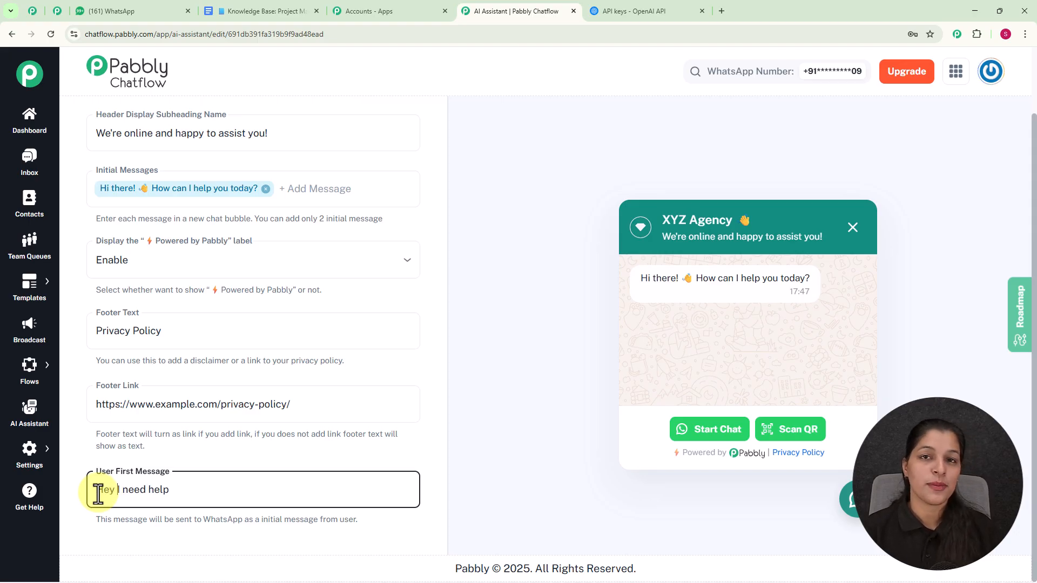
Open the Styling tab of the assistant settings
scroll(482, 325, up, 2)
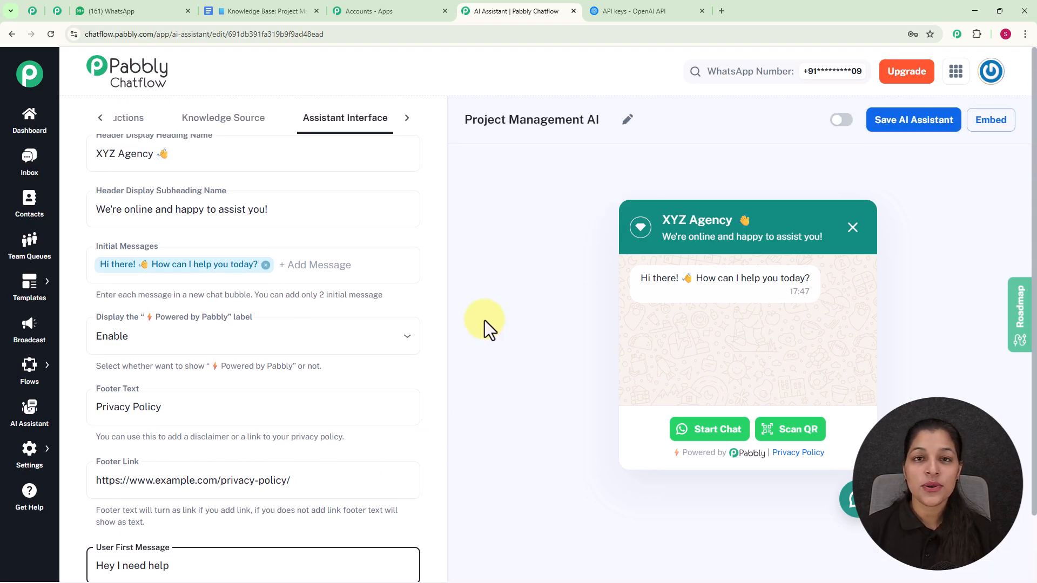
click(406, 128)
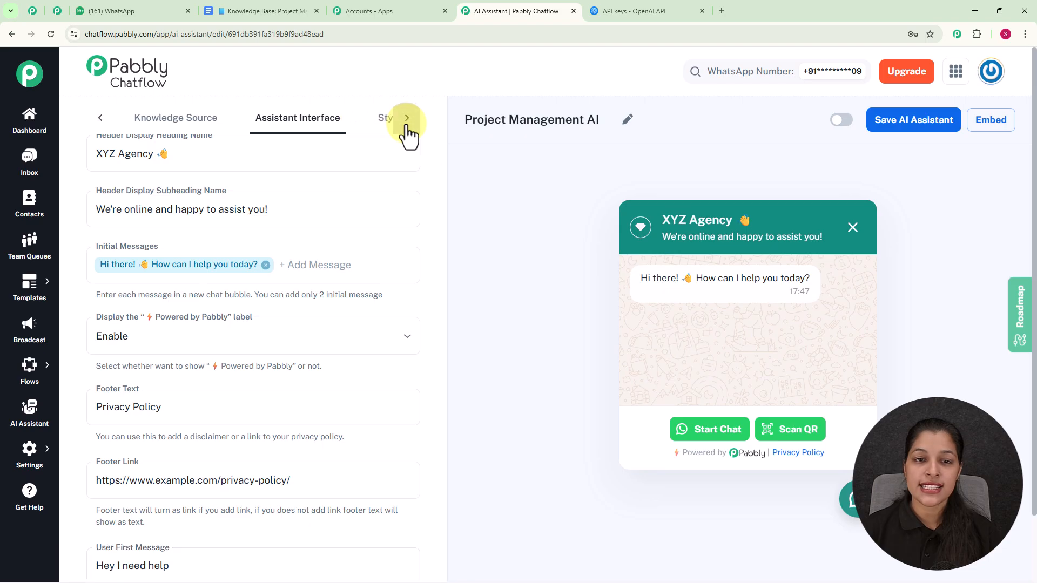
click(366, 120)
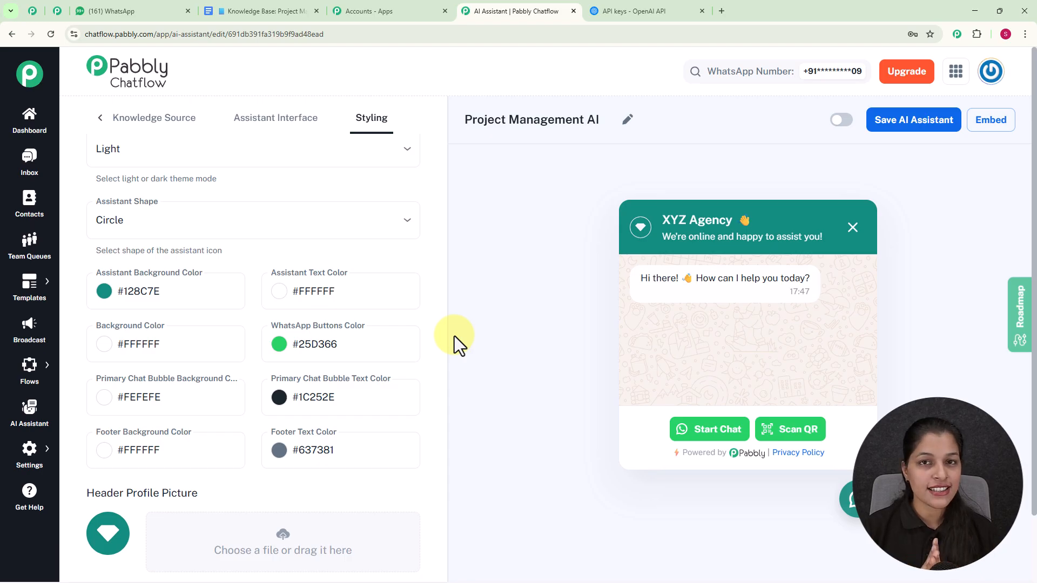
Switch the theme mode to Dark, then back to Light
scroll(324, 254, up, 1)
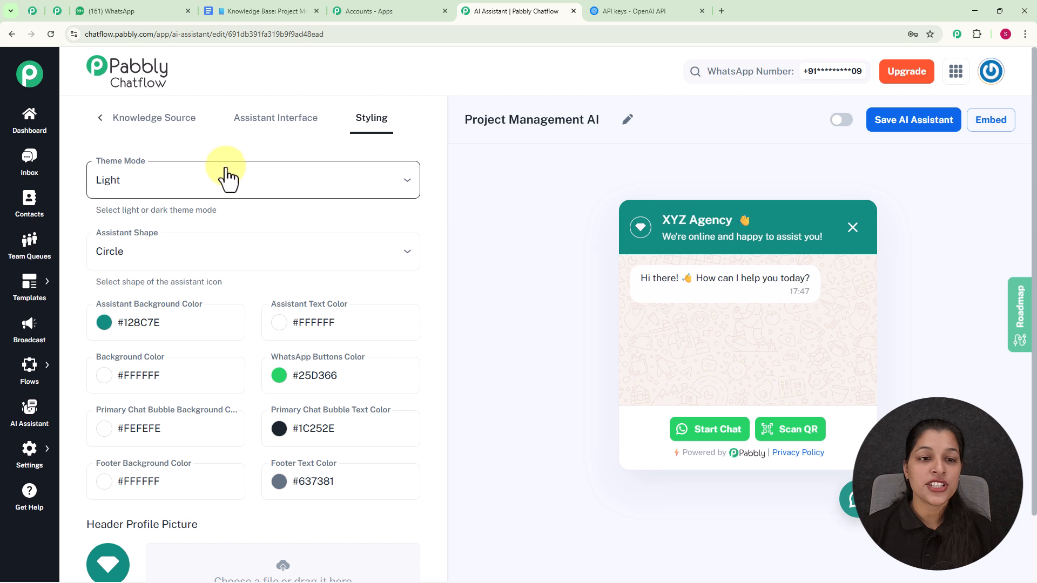
click(402, 183)
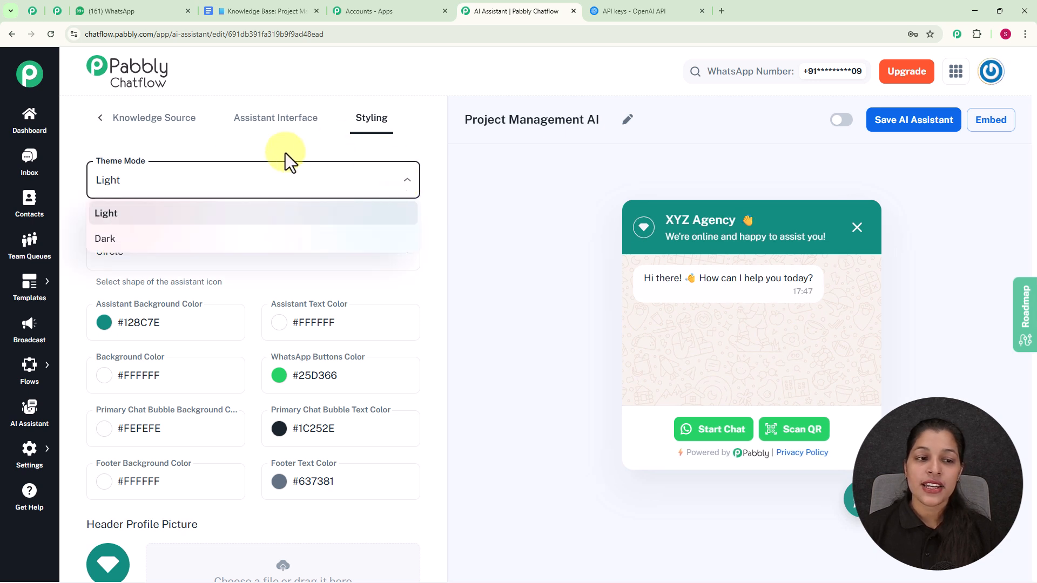
click(169, 240)
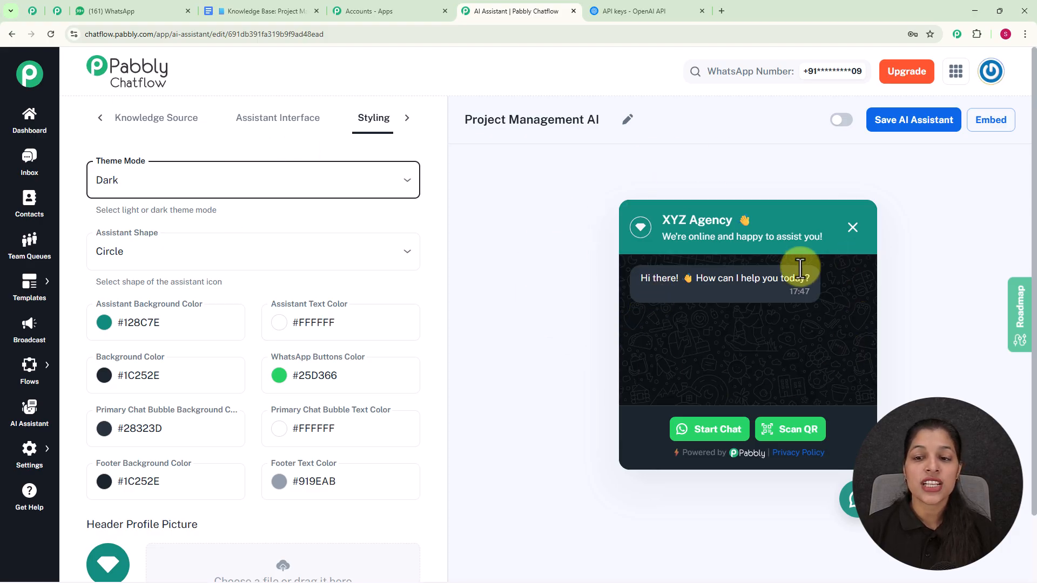
key(space)
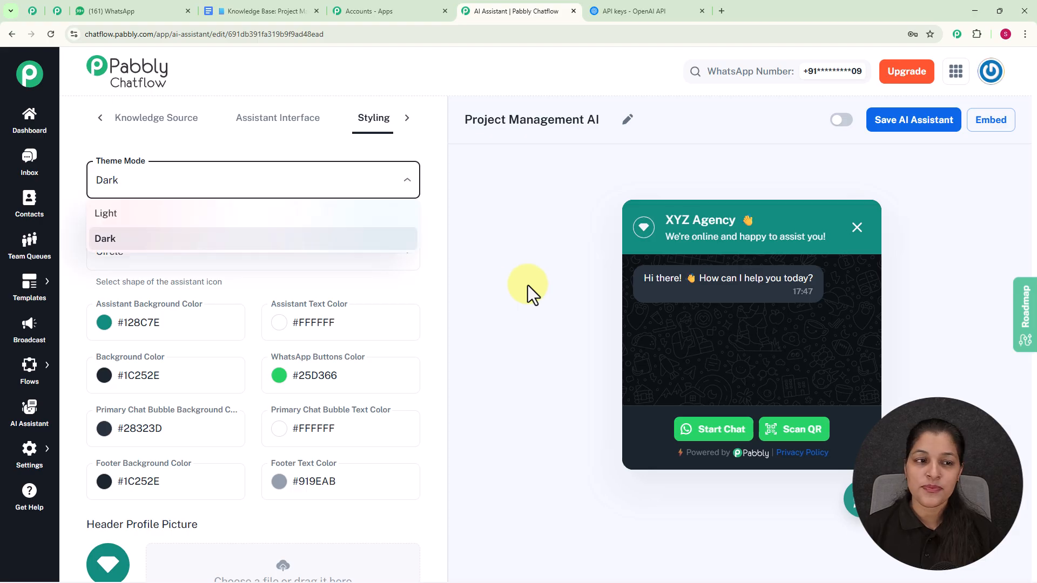
click(324, 214)
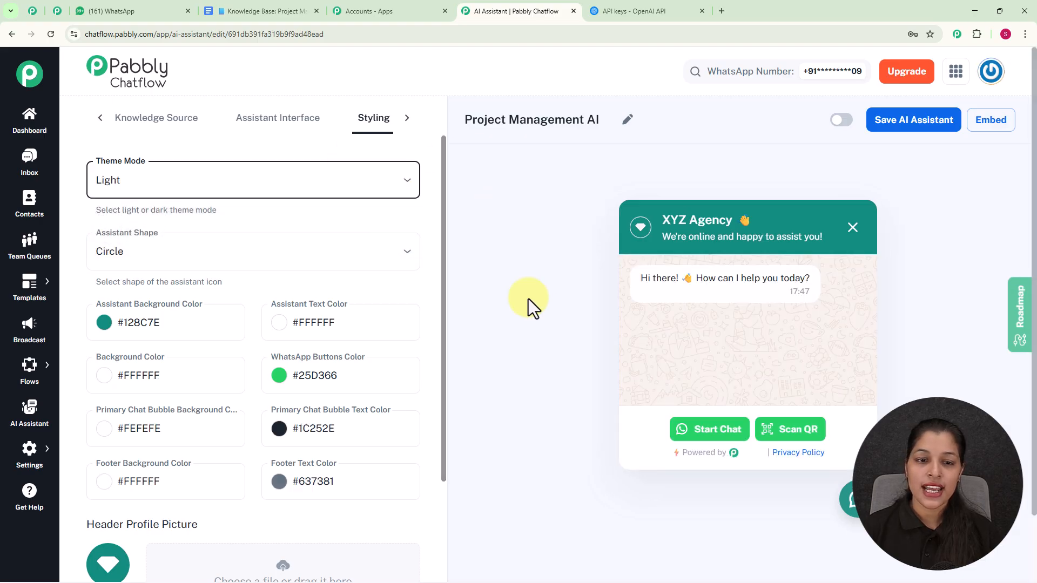
Review the assistant shape options without changing the shape
scroll(243, 259, down, 1)
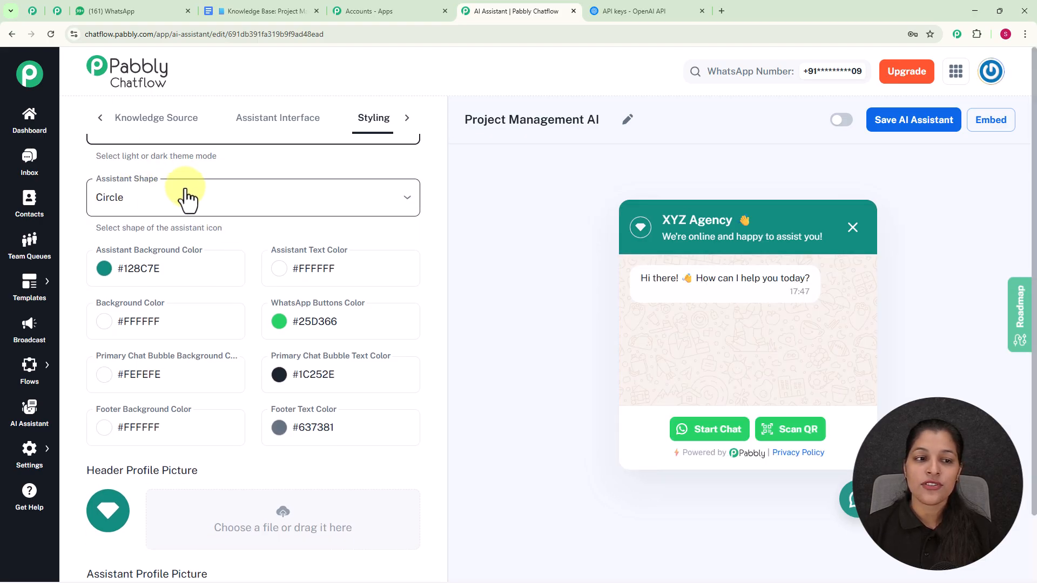
click(236, 205)
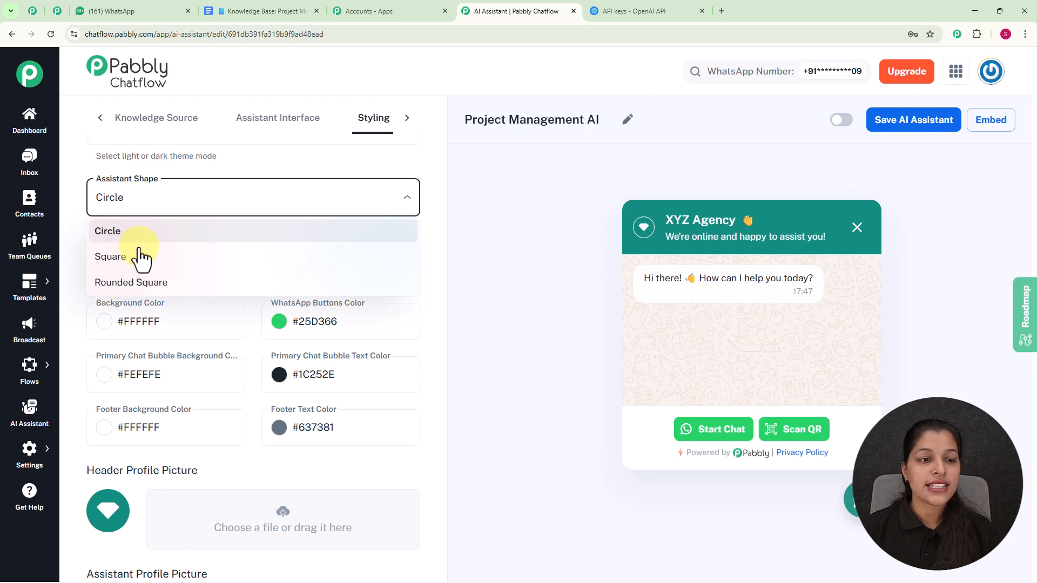
click(301, 166)
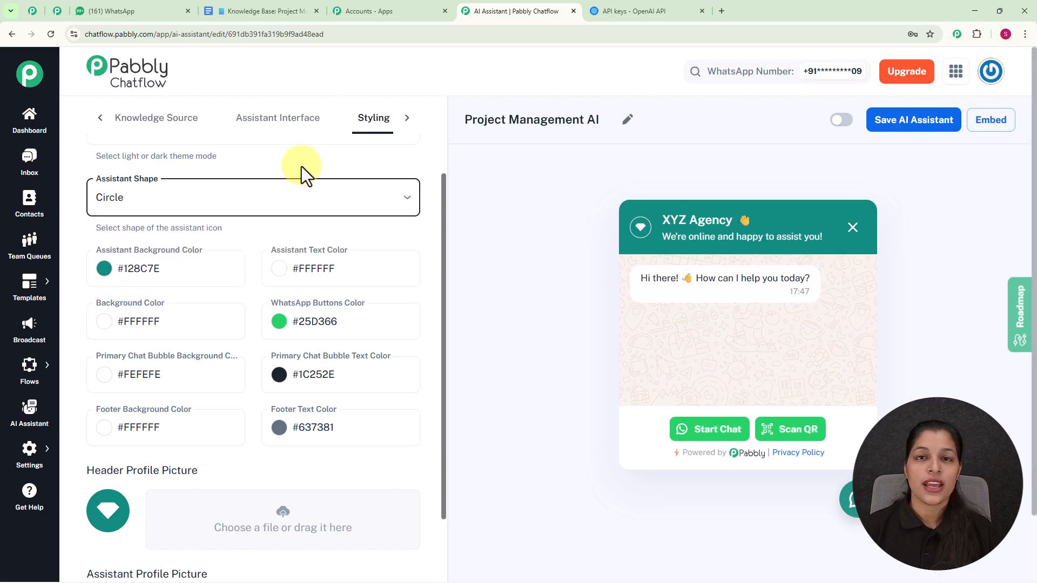
Set the assistant background color to a dark shade, #0e1b1aff, with the color picker
scroll(298, 168, down, 2)
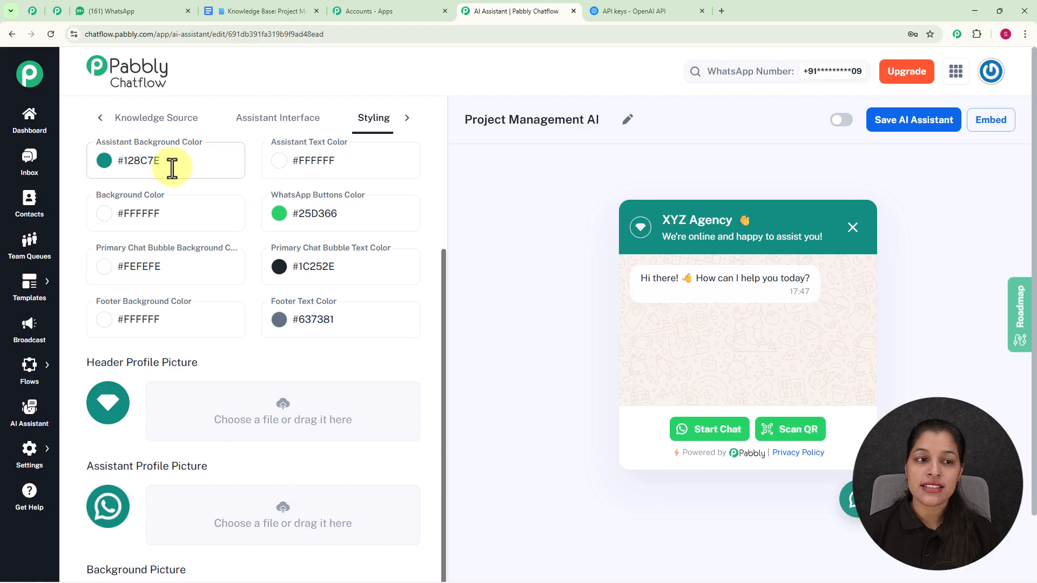
click(103, 161)
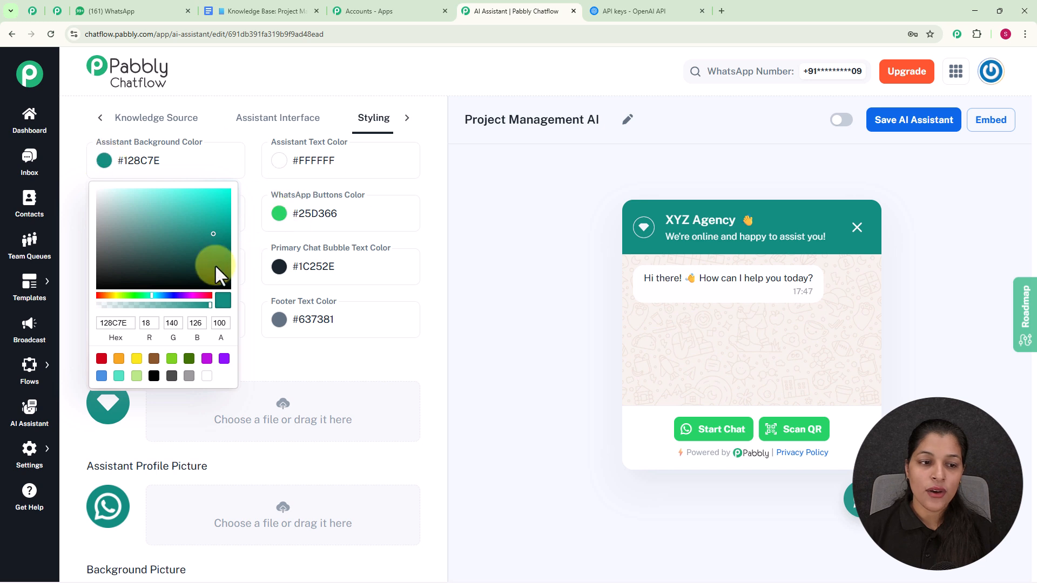
click(161, 279)
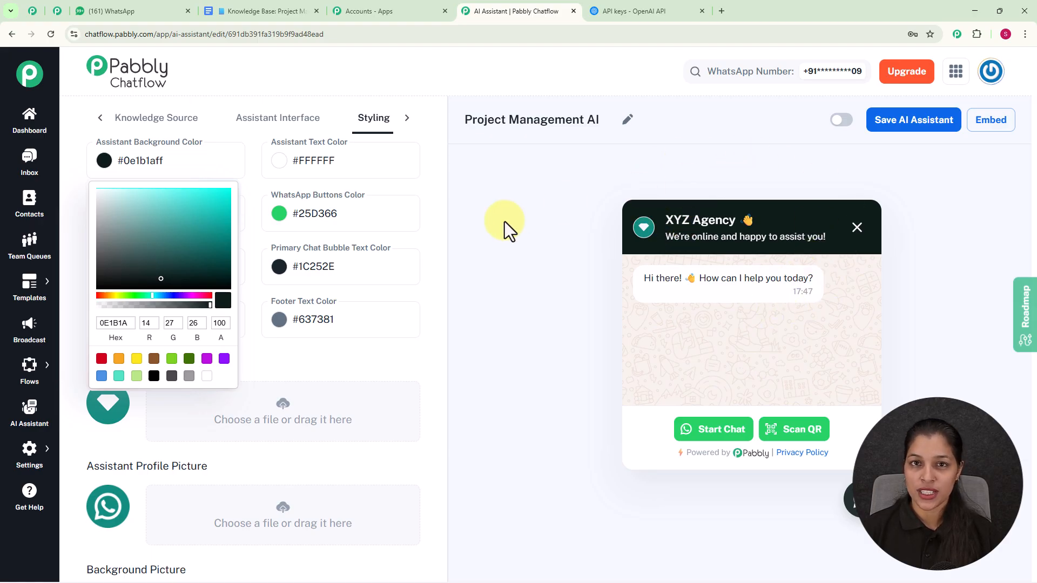
Review the header, assistant profile and background picture options
scroll(504, 222, down, 1)
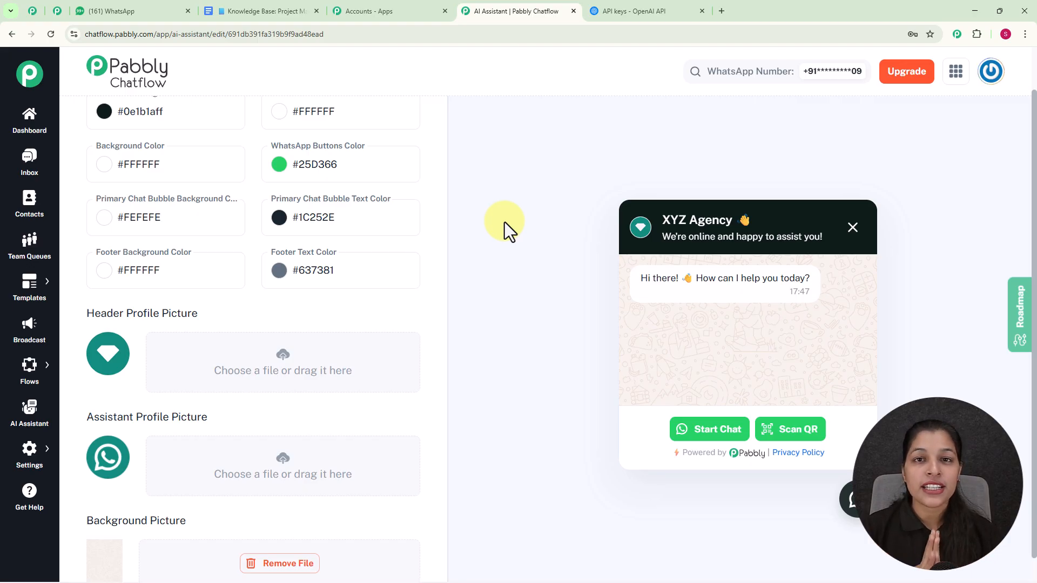
scroll(504, 222, down, 1)
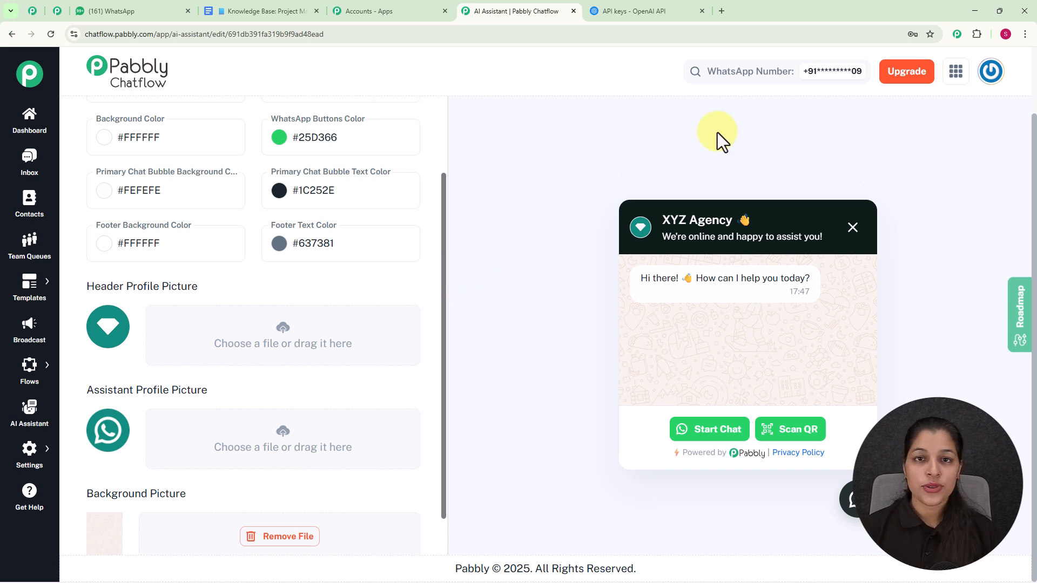
scroll(733, 147, up, 2)
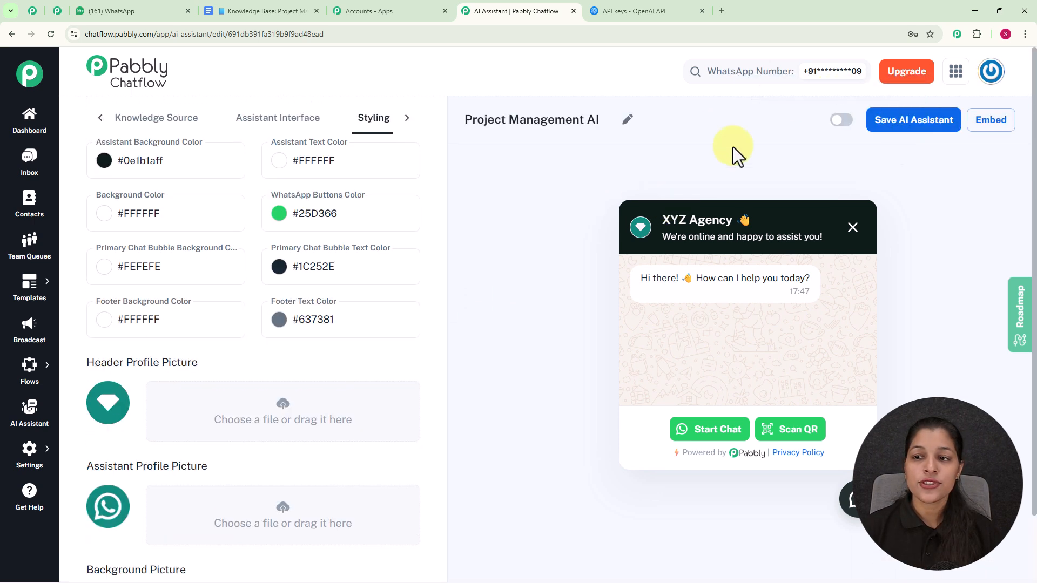
Activate the AI assistant and save it
click(841, 121)
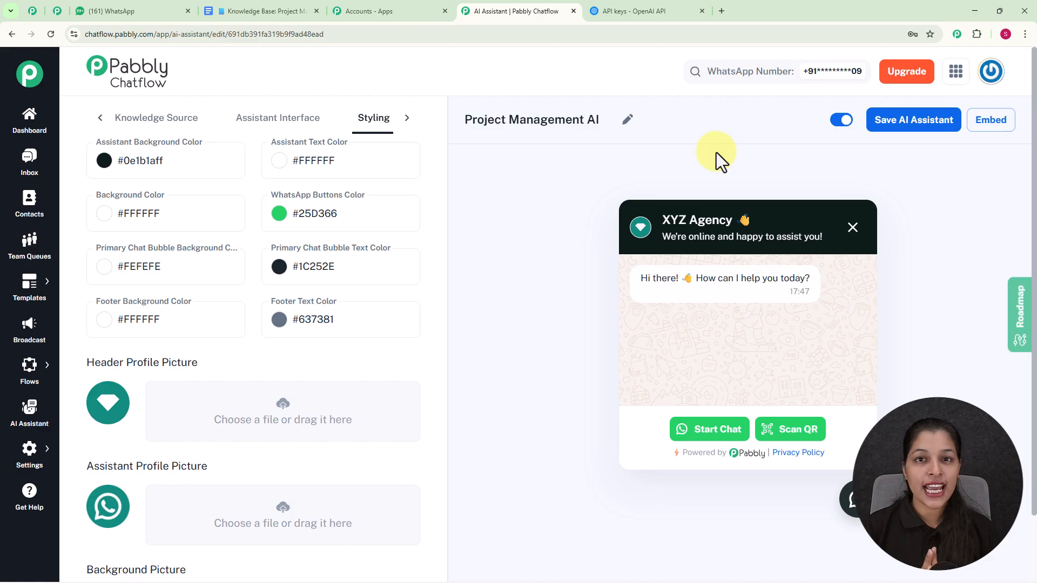
click(910, 129)
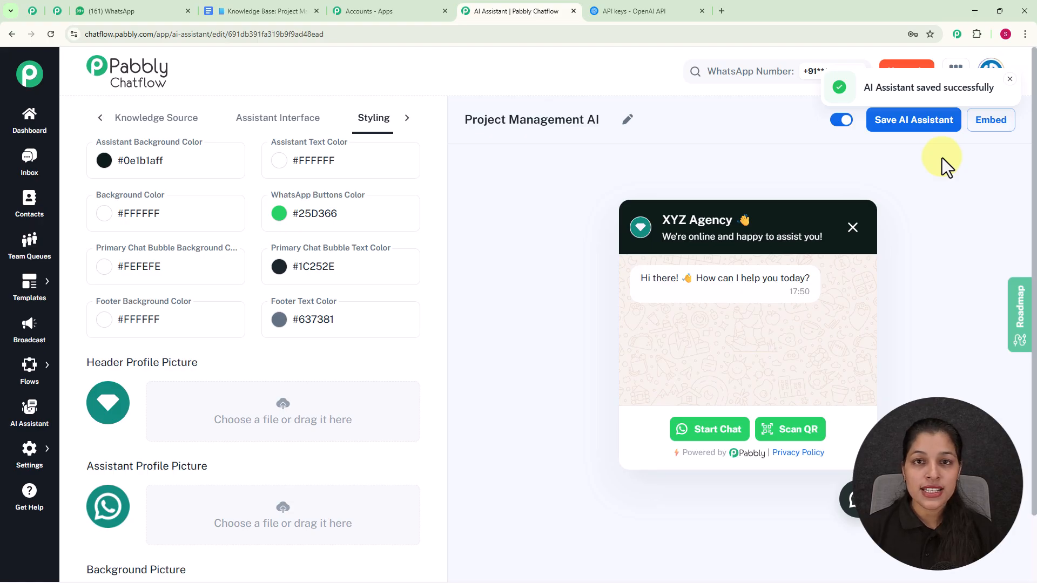
Open the assistant's embed script and close it again
click(997, 125)
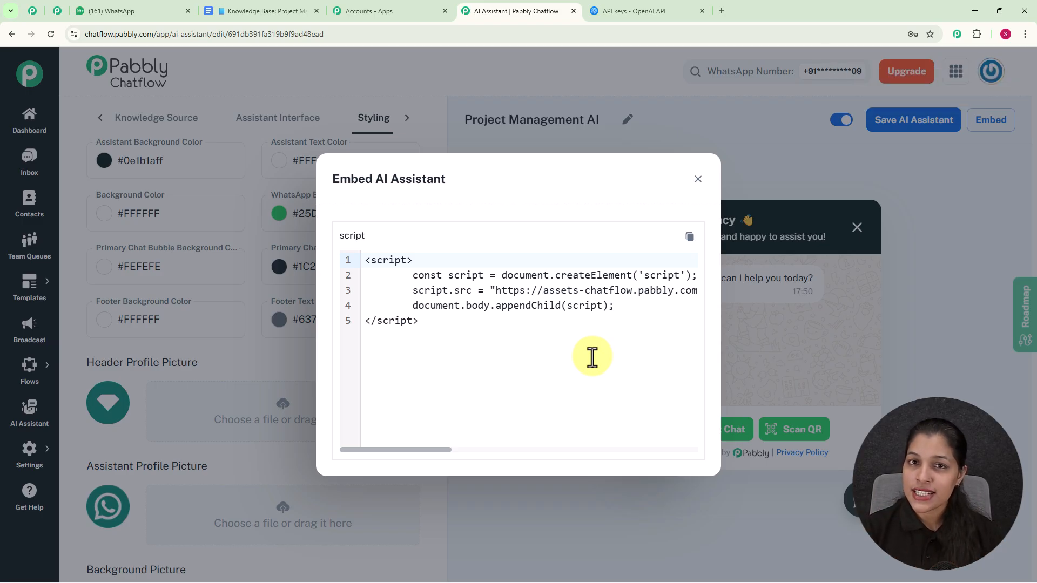
click(698, 180)
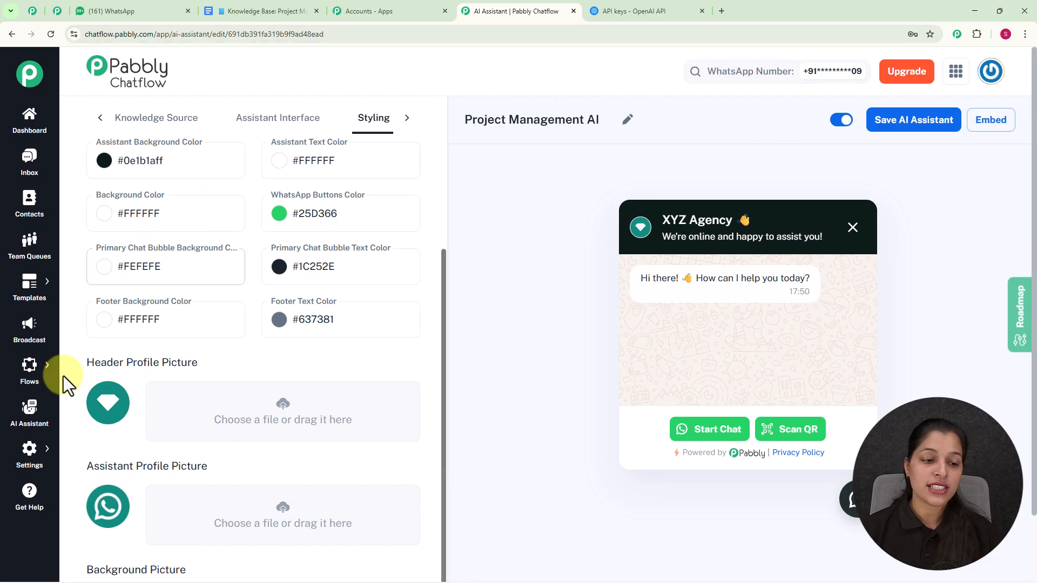
Review the AI auto-reply settings for contact lists and assistants in the inbox settings
mouse_move(30, 458)
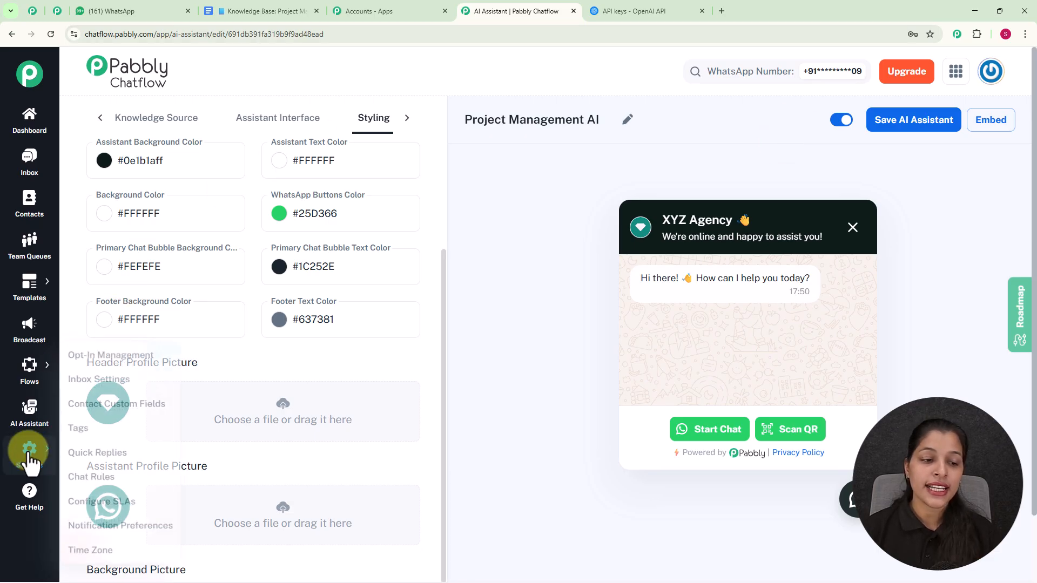
click(115, 378)
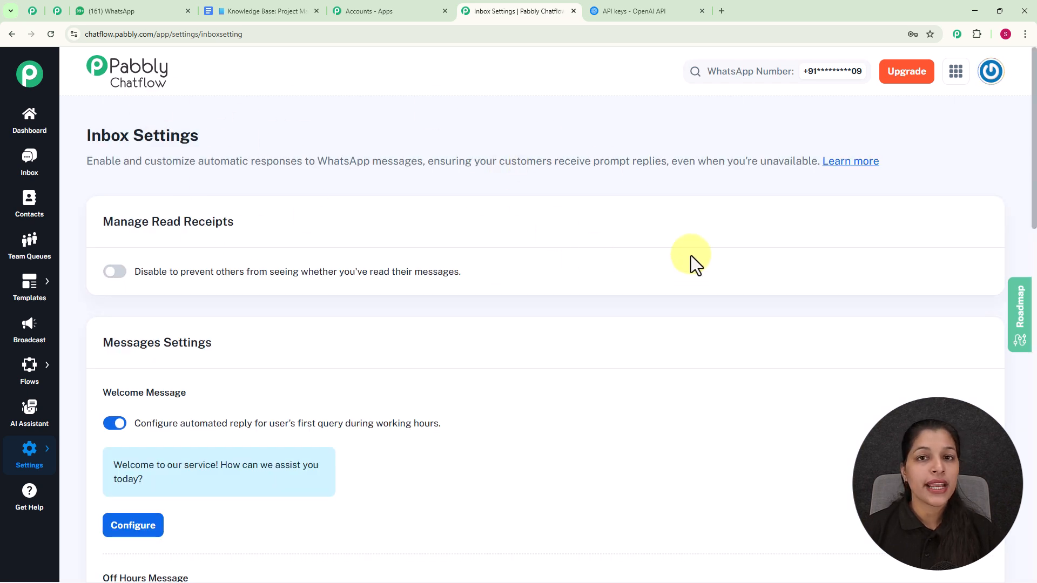
scroll(691, 255, down, 8)
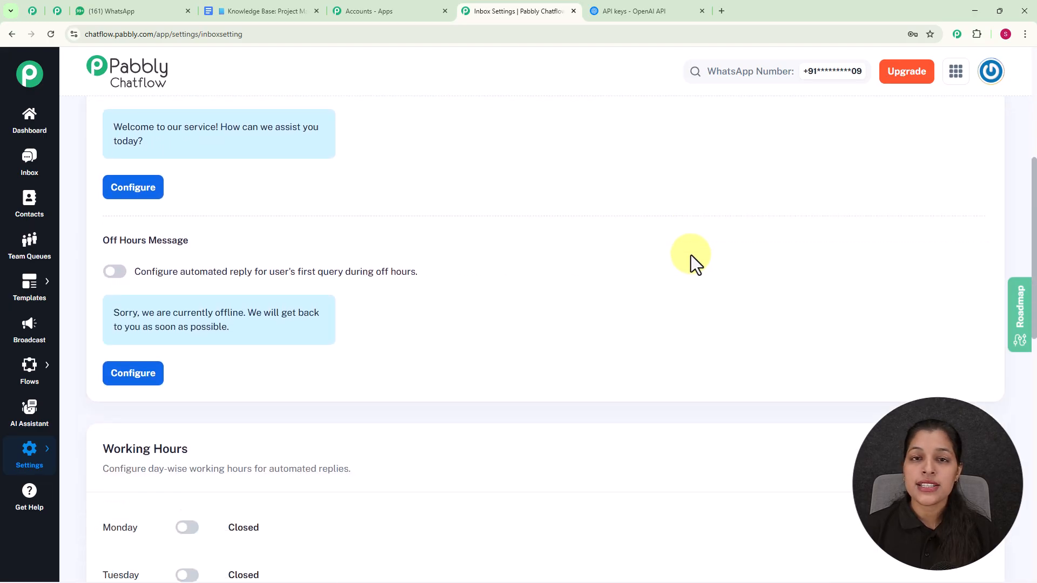
scroll(691, 254, down, 11)
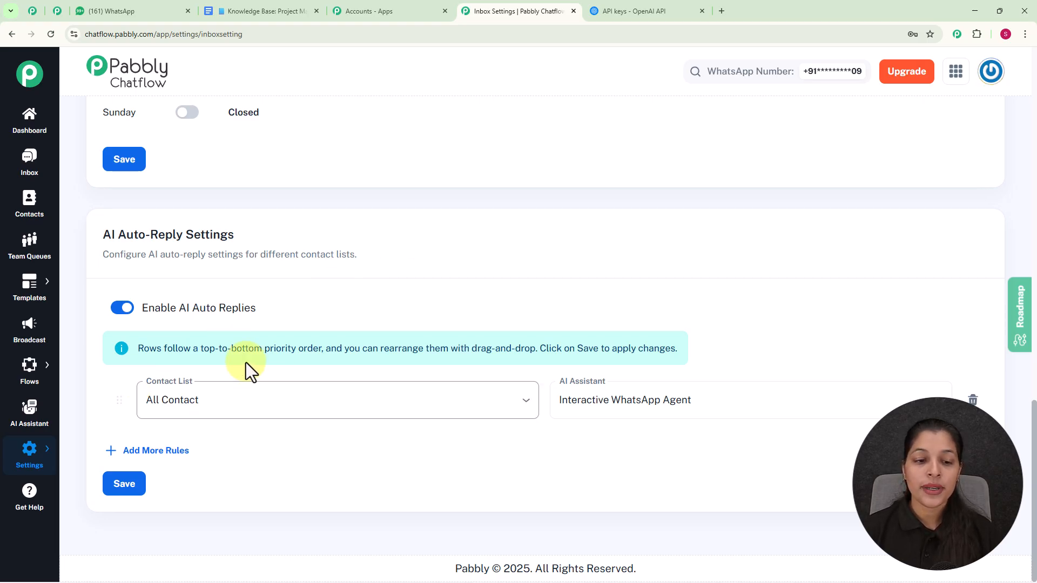
click(513, 405)
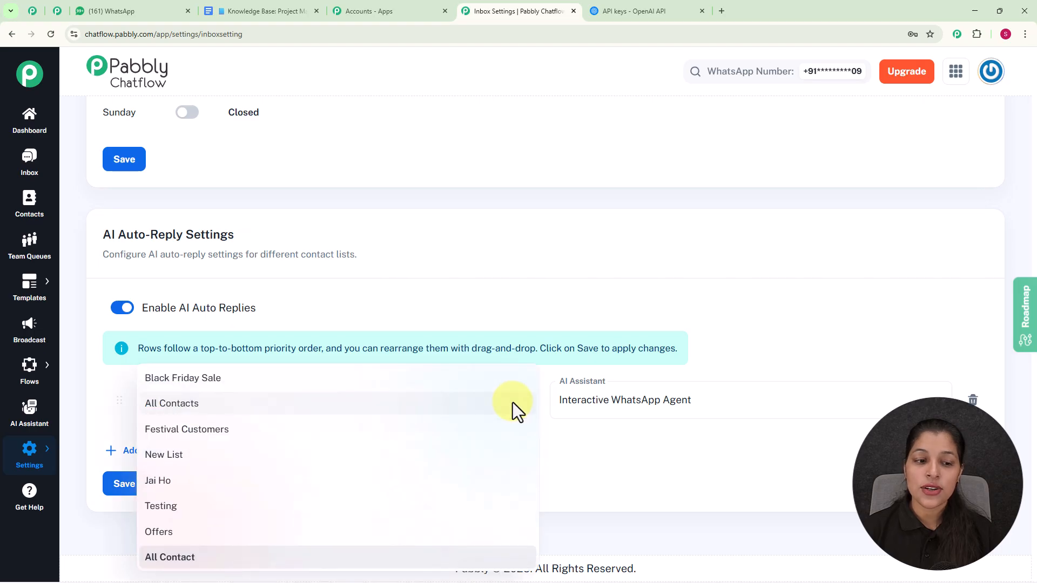
click(508, 315)
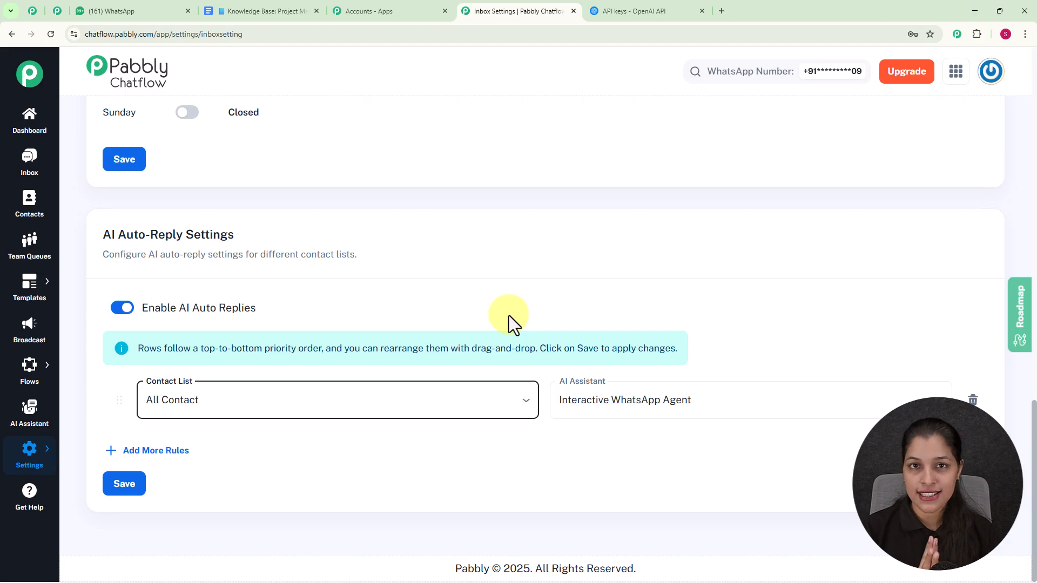
click(785, 410)
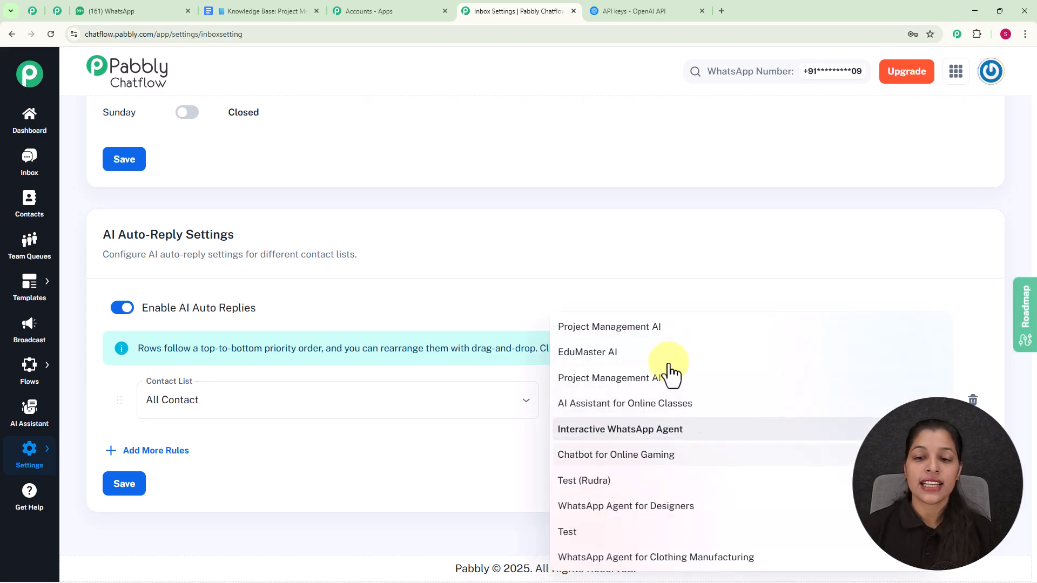
click(699, 241)
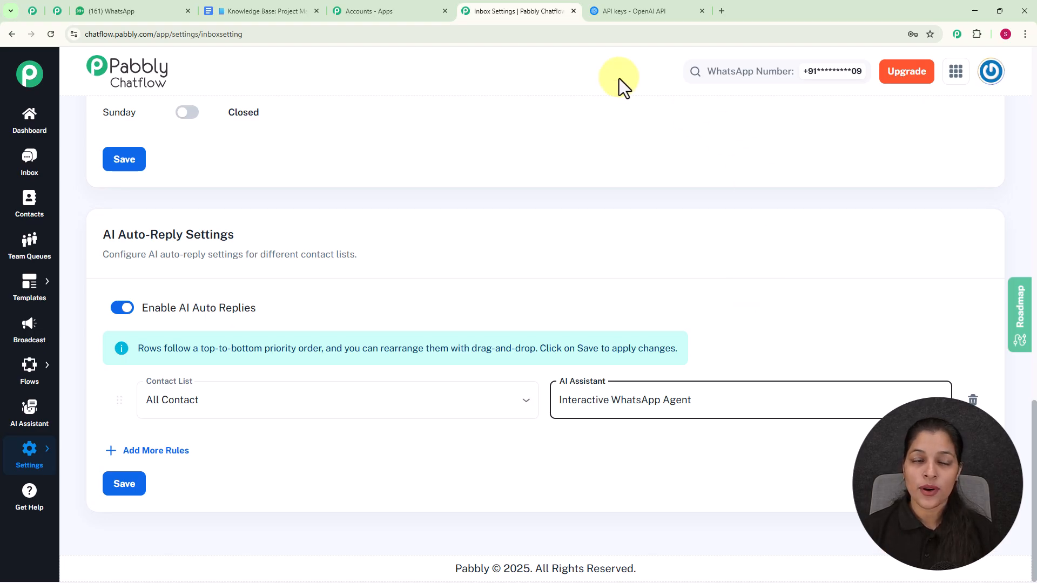
Open the most recent inbox conversation and assign the Project Management AI assistant to that chat
click(38, 166)
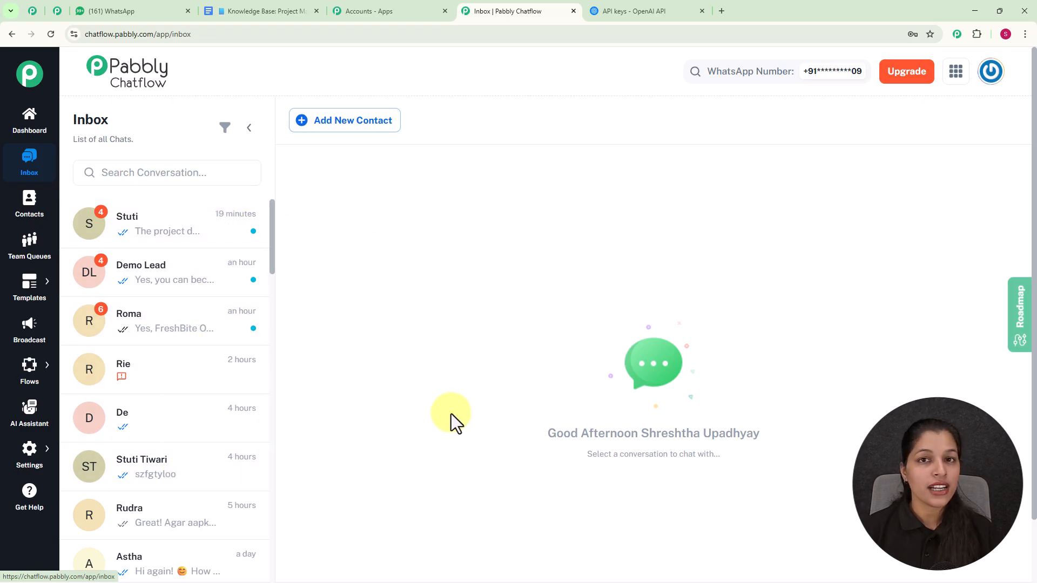
click(183, 240)
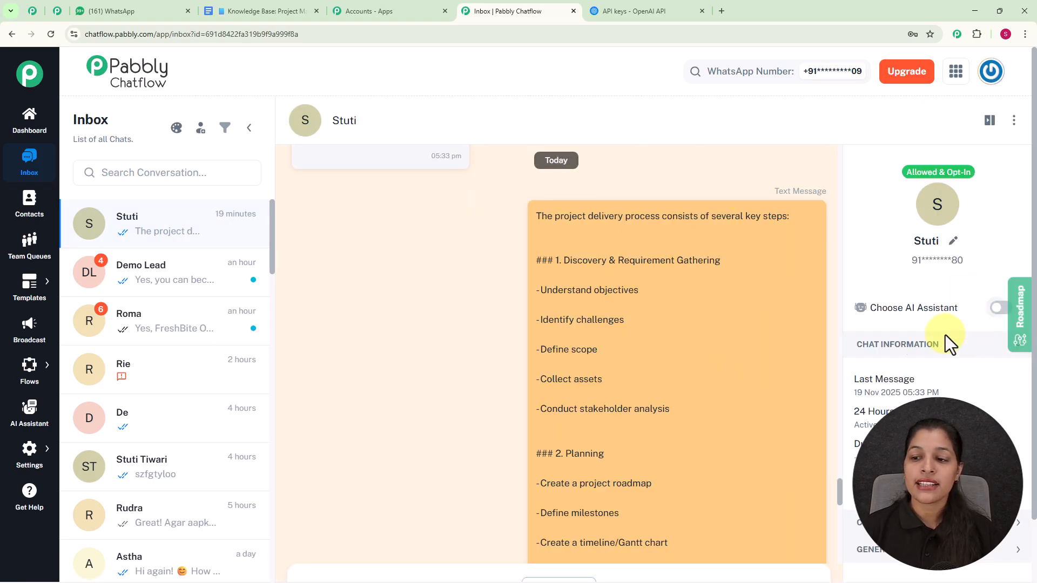
mouse_move(933, 382)
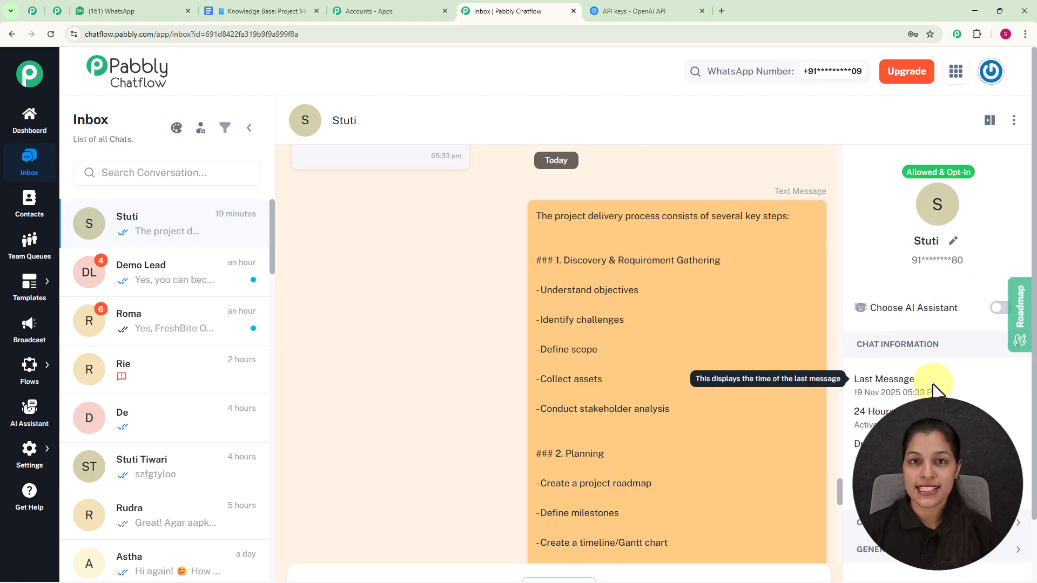
click(999, 308)
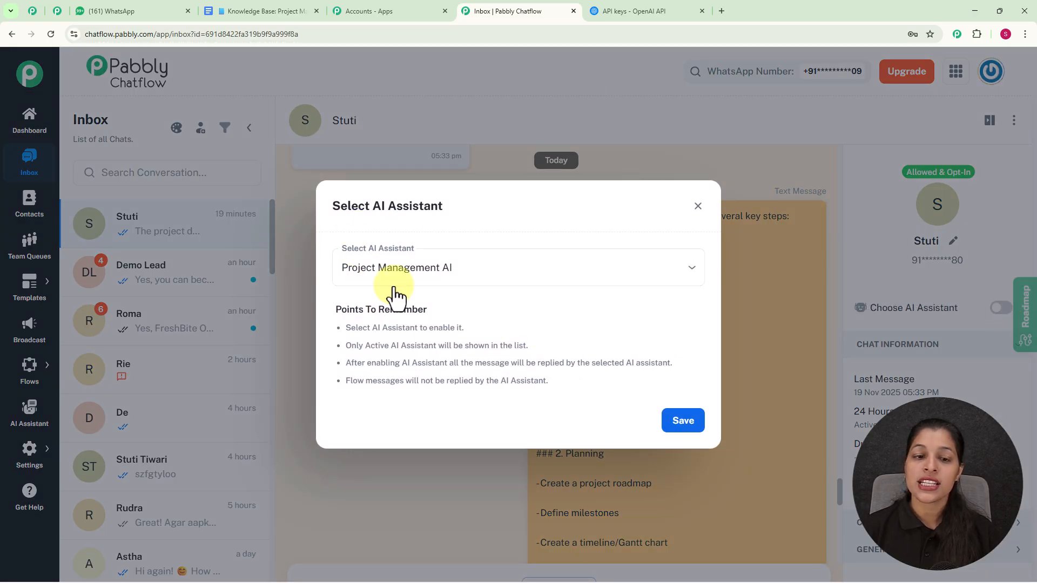
click(468, 270)
click(444, 300)
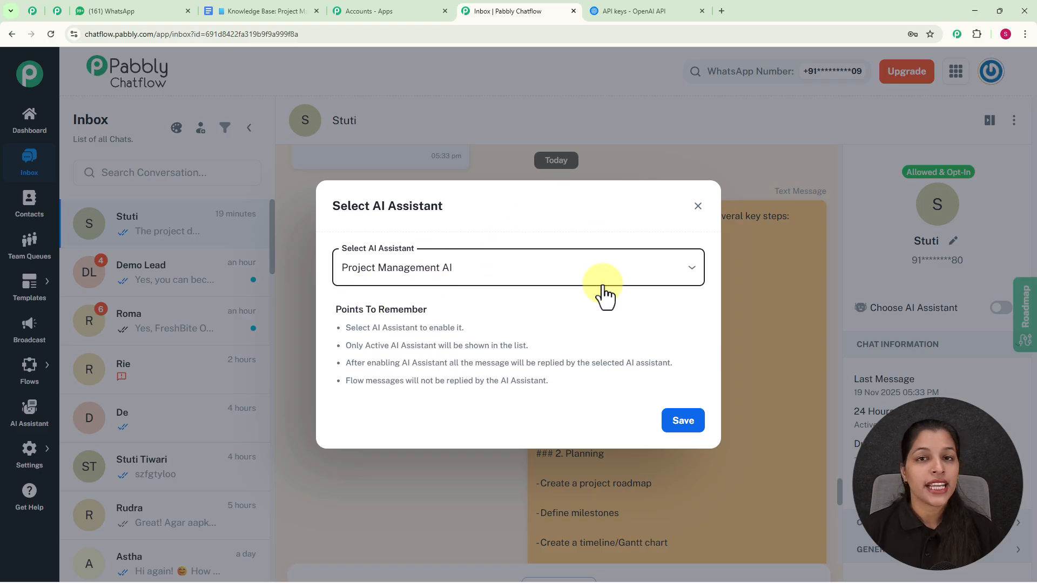
click(683, 431)
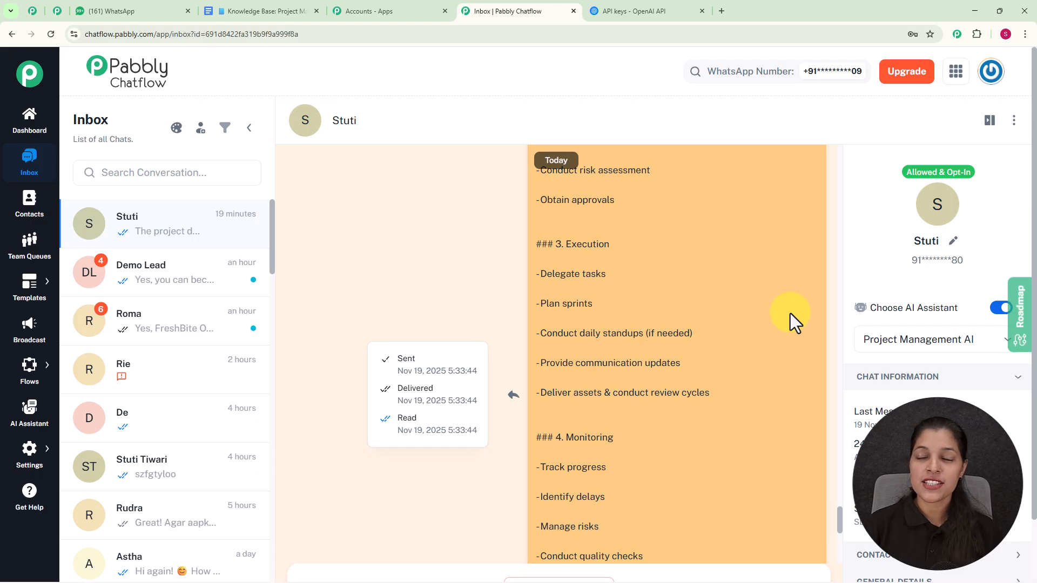